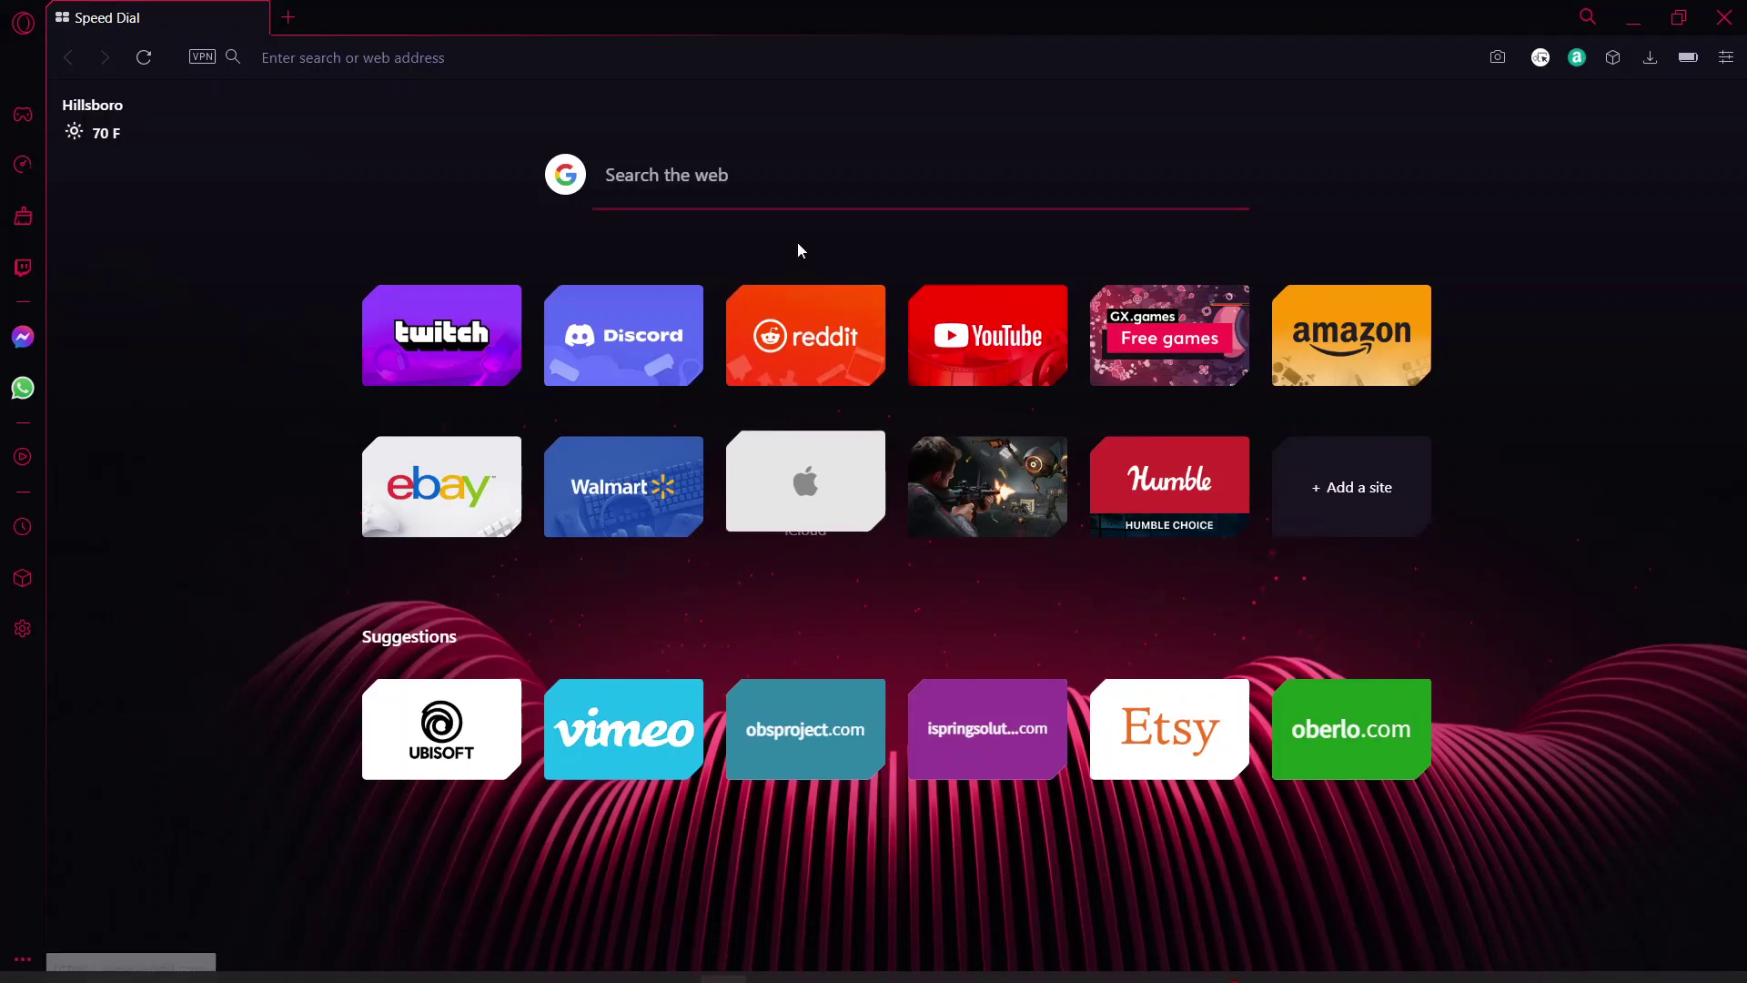
# Run a Google search for 'thunderstore' from the Speed Dial search bar
pyautogui.click(752, 184)
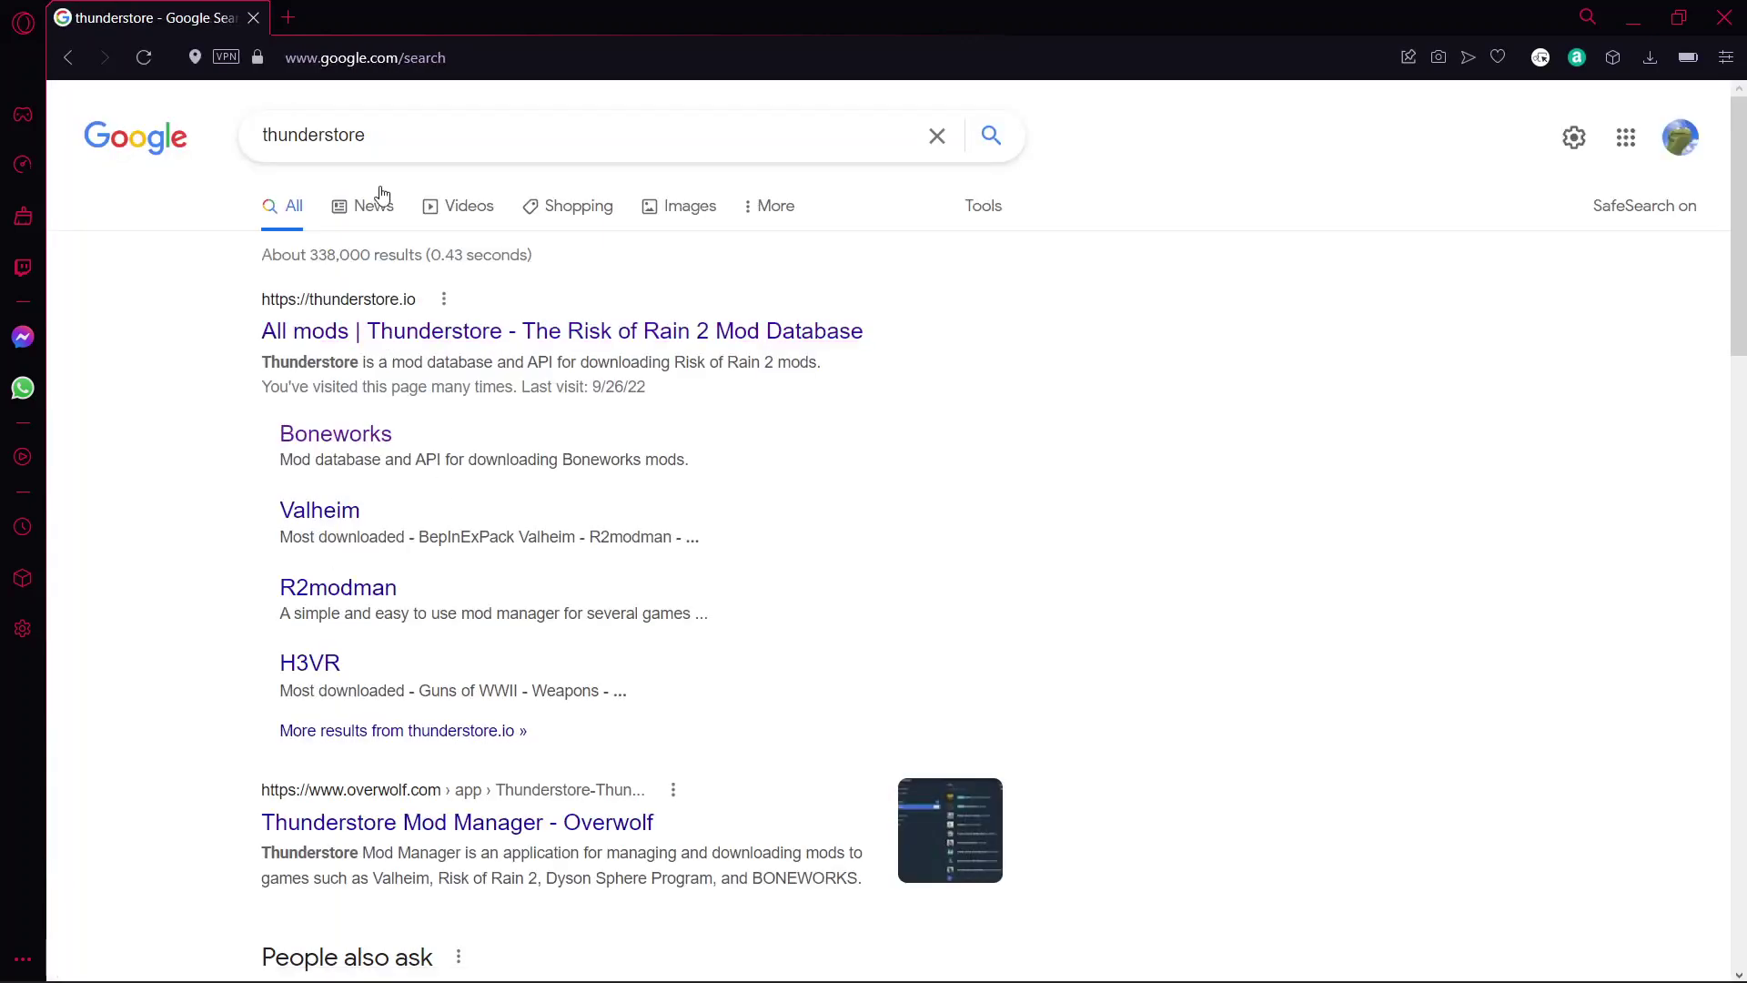
# Go to thunderstore.io from the results and switch to the Boneworks community's mods
pyautogui.click(389, 330)
pyautogui.click(274, 121)
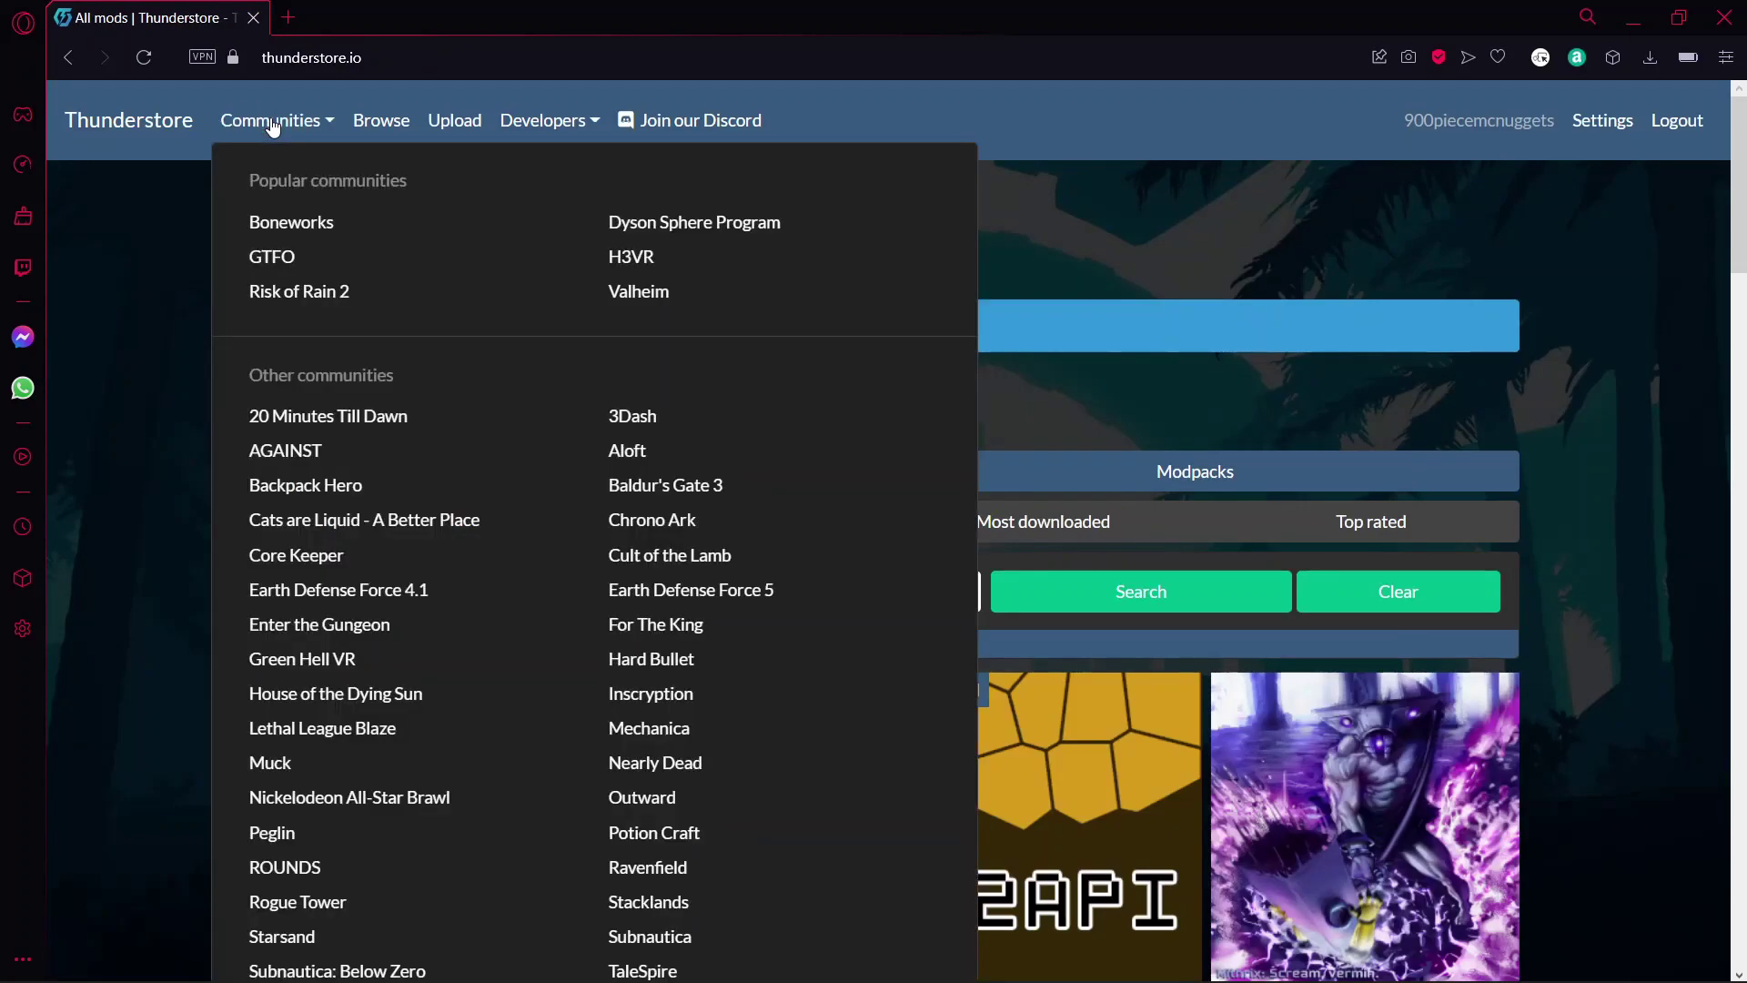
pyautogui.click(275, 226)
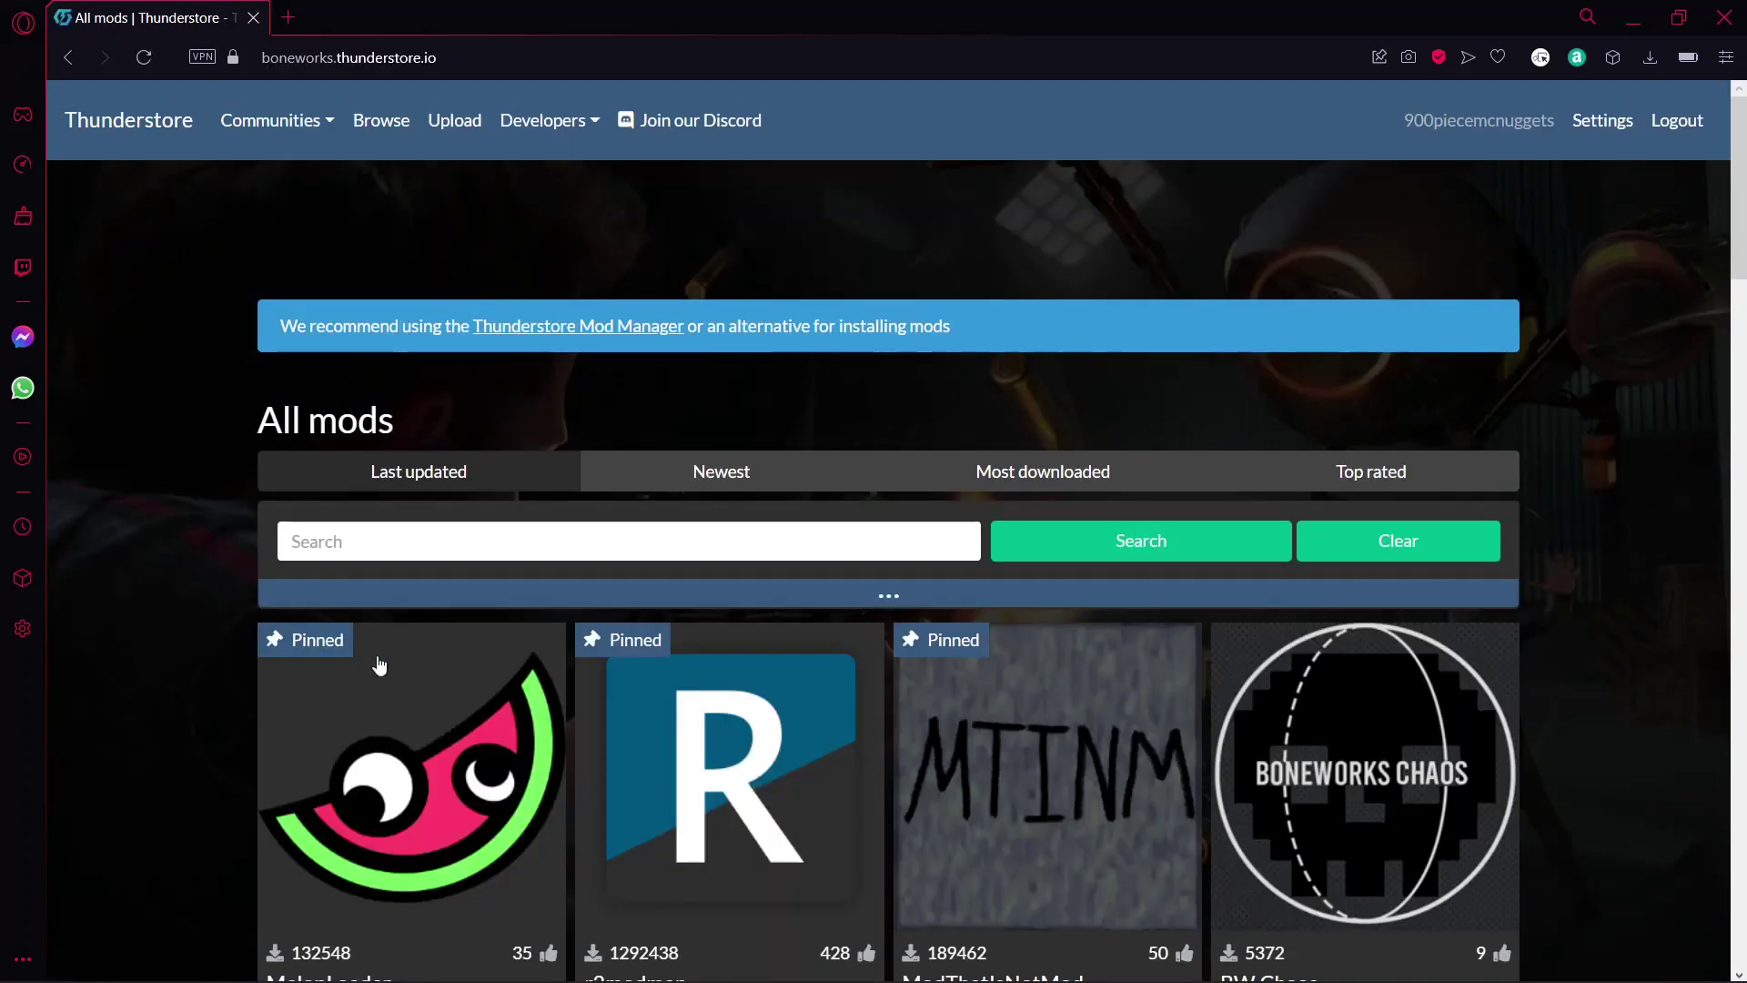
pyautogui.scroll(-2, 294, 267)
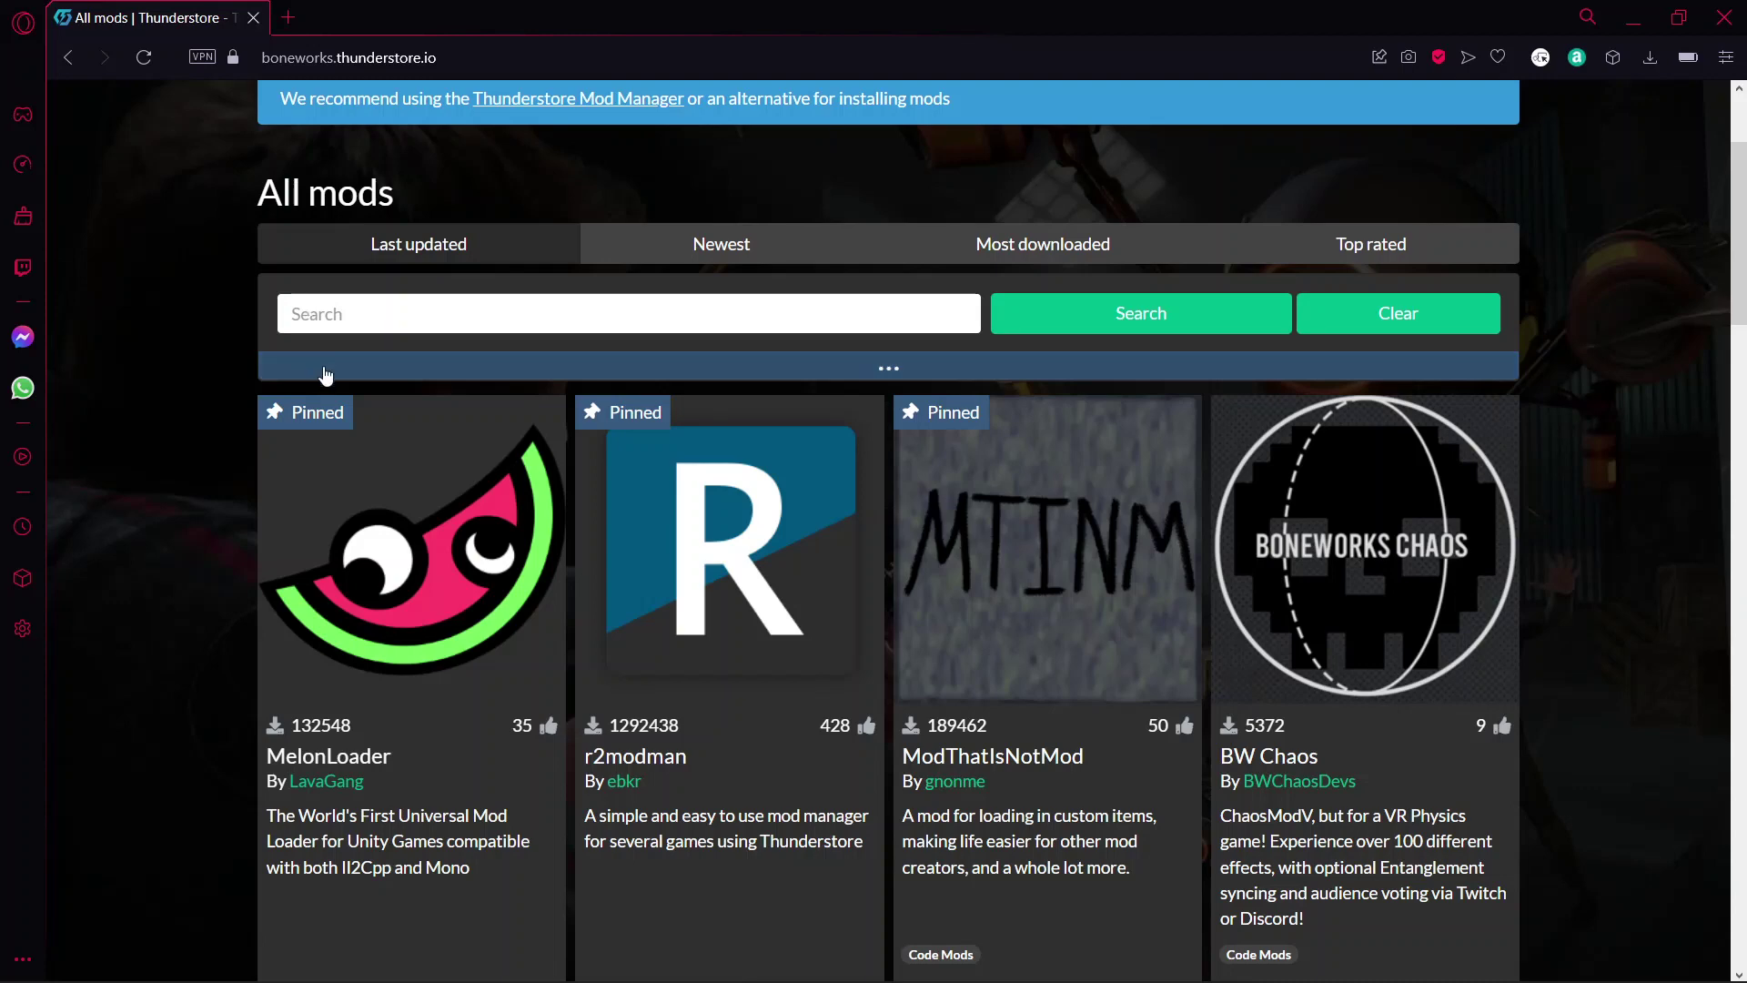
pyautogui.scroll(2, 334, 389)
# Search the Boneworks mods for 'fieldinjection' and open the FieldInjection mod page
pyautogui.click(274, 120)
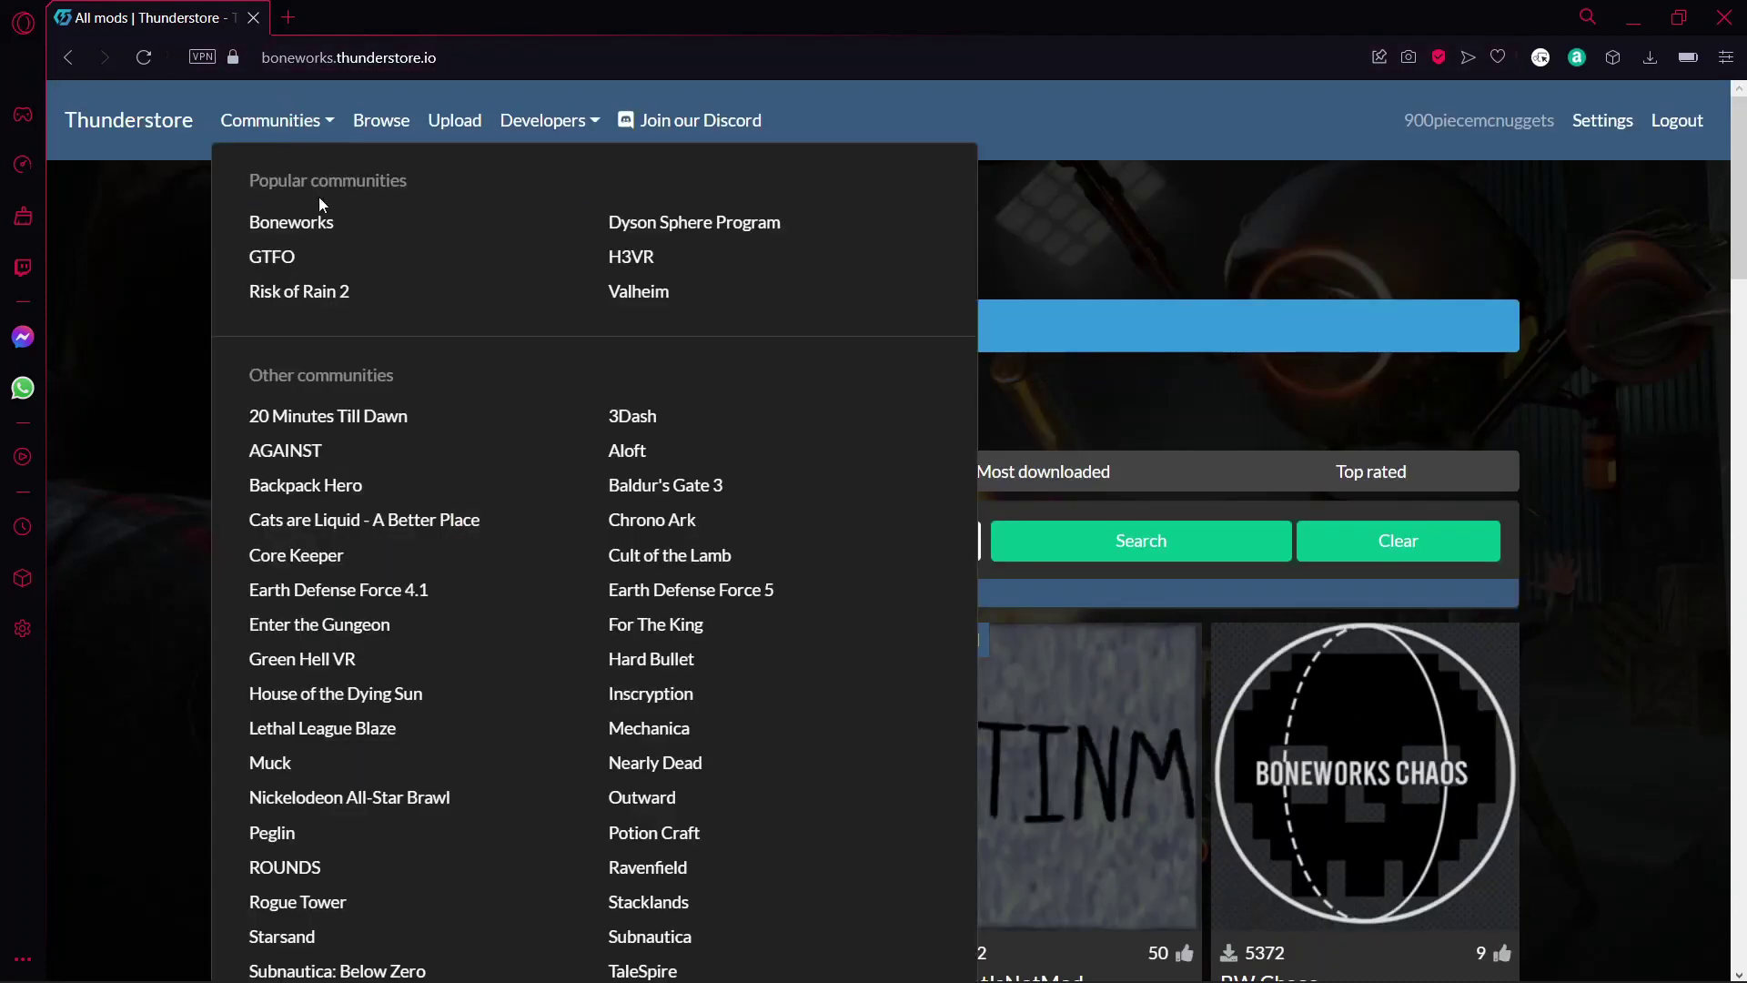
pyautogui.click(166, 240)
pyautogui.click(564, 542)
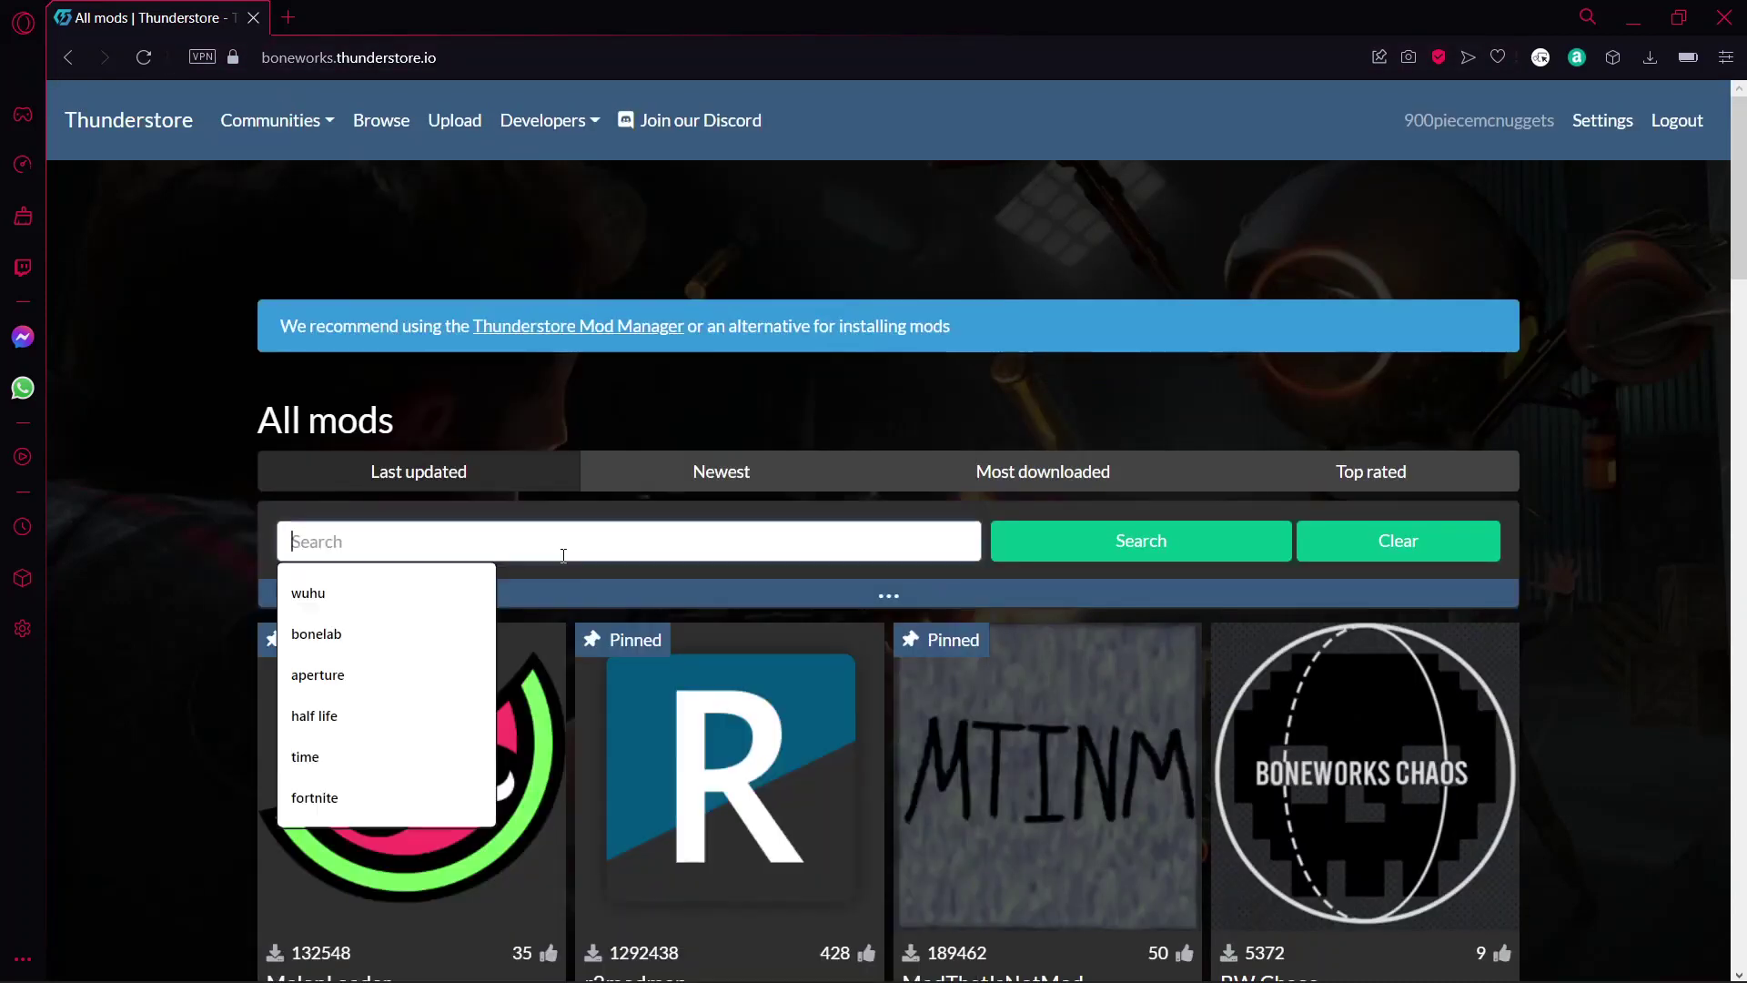
pyautogui.write('field')
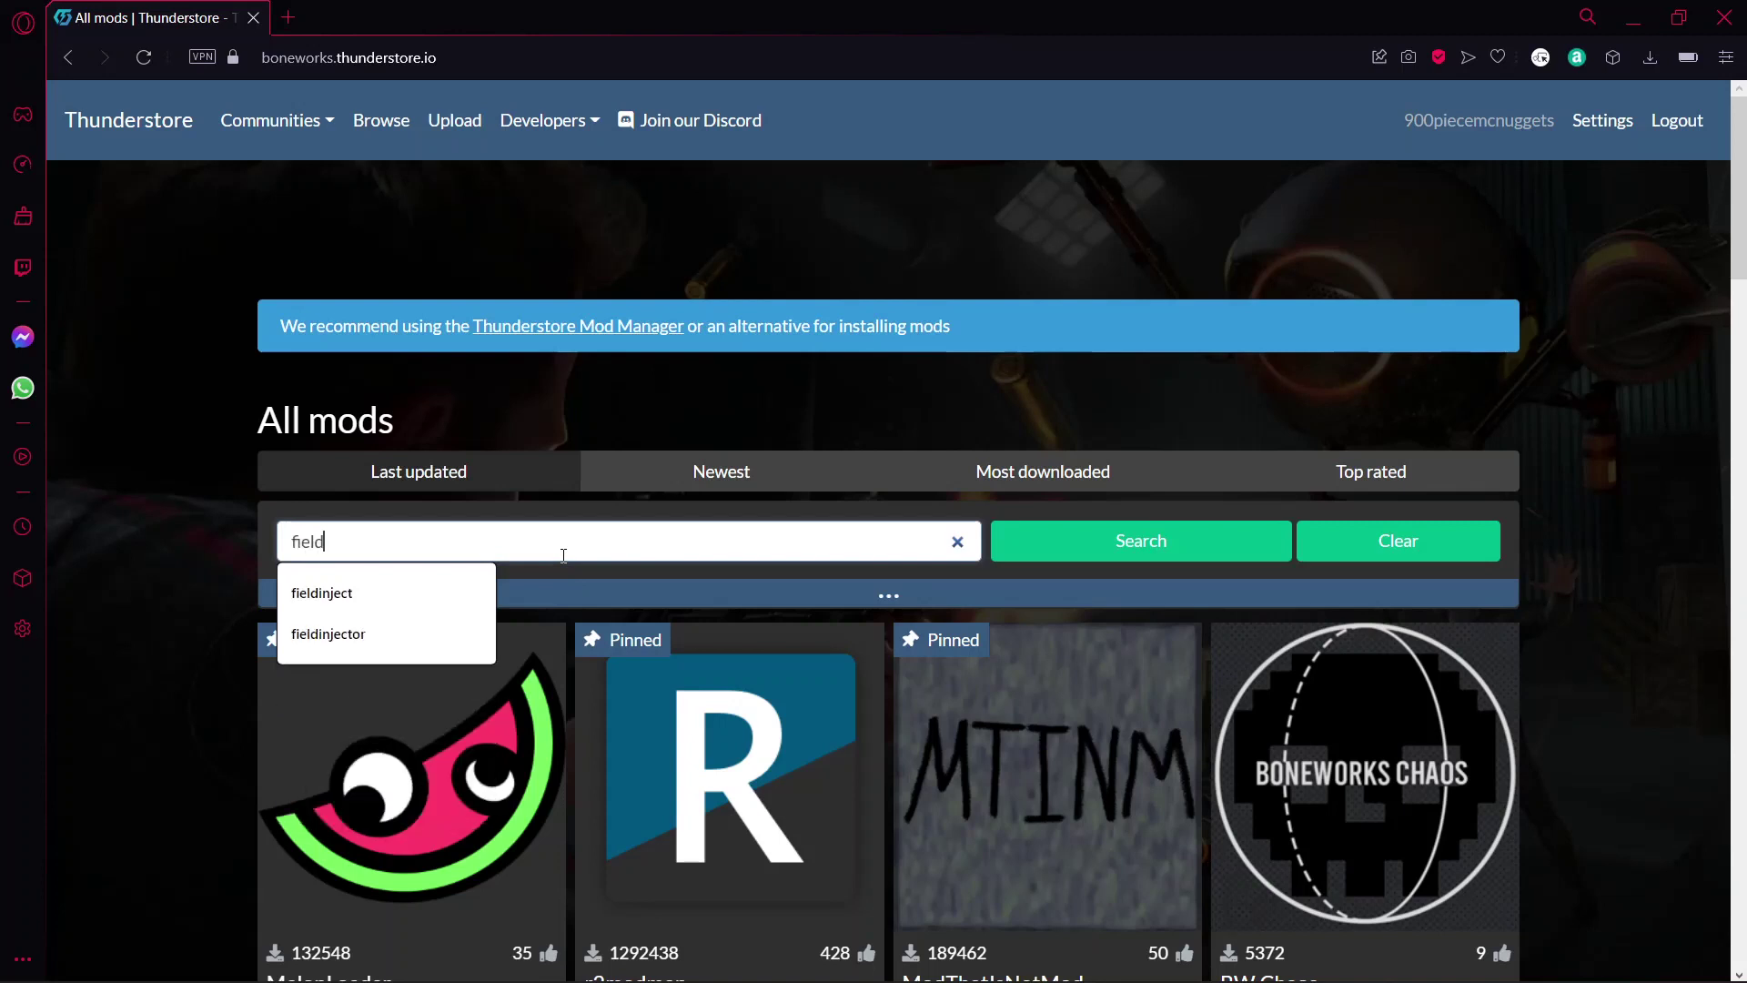
pyautogui.write('injec')
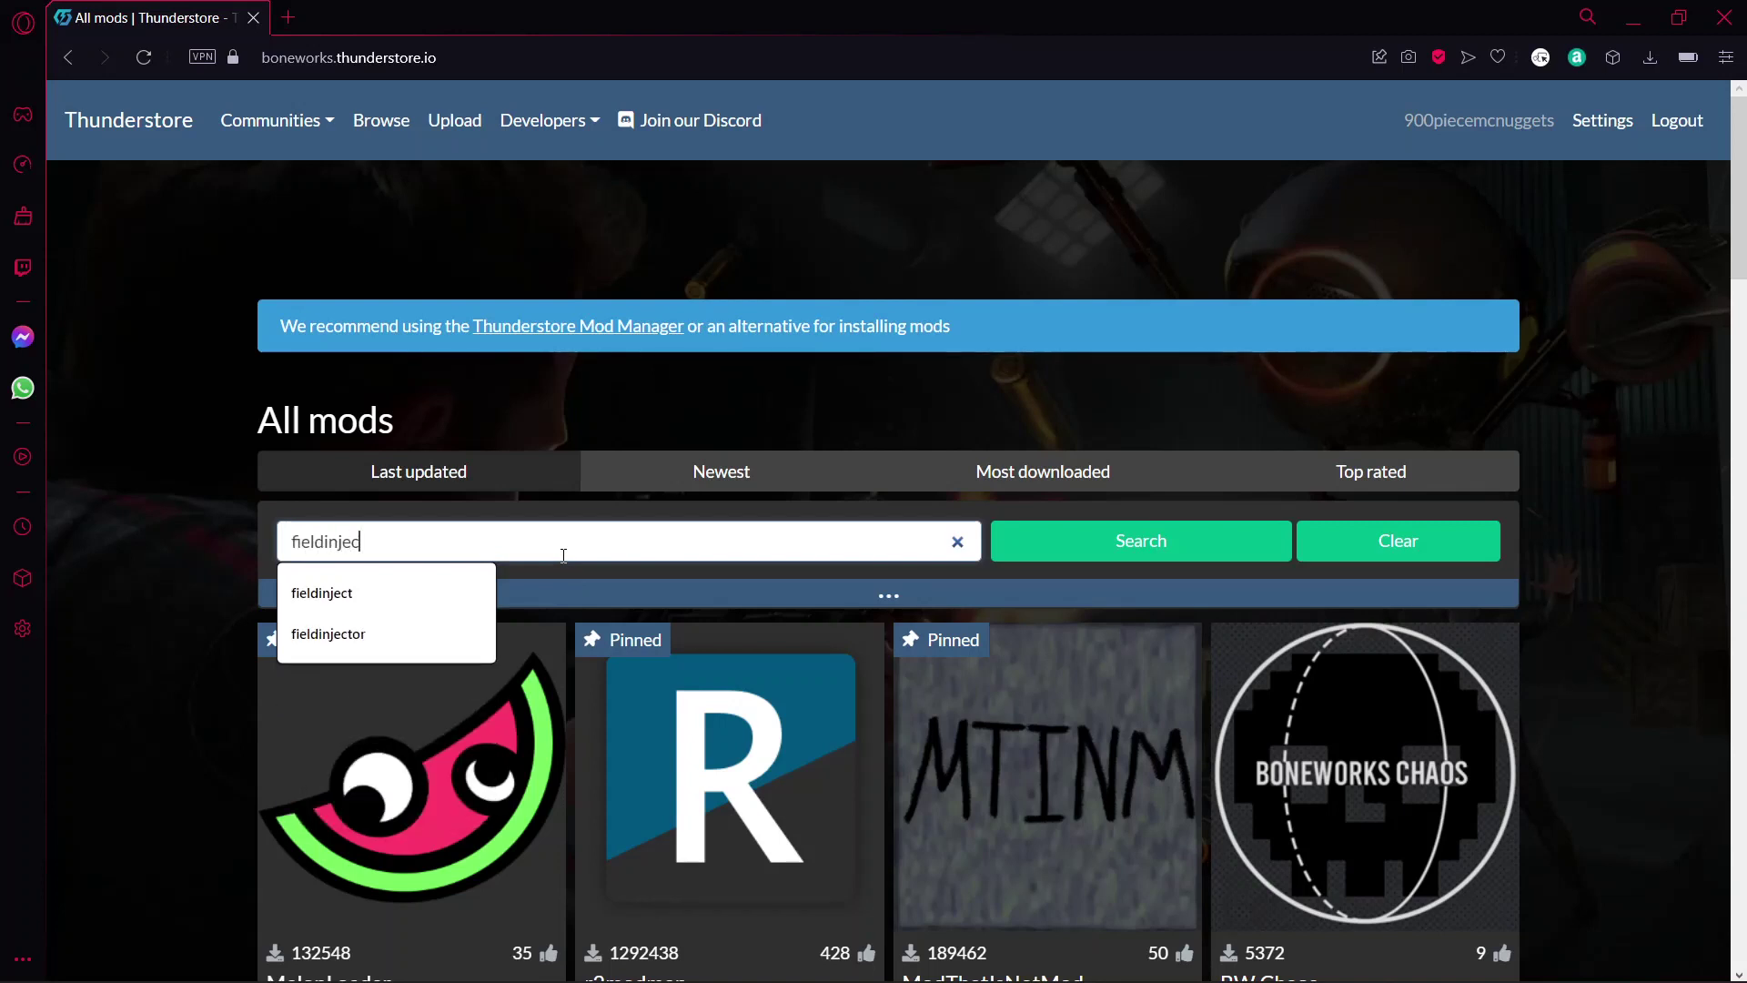
pyautogui.write('tion')
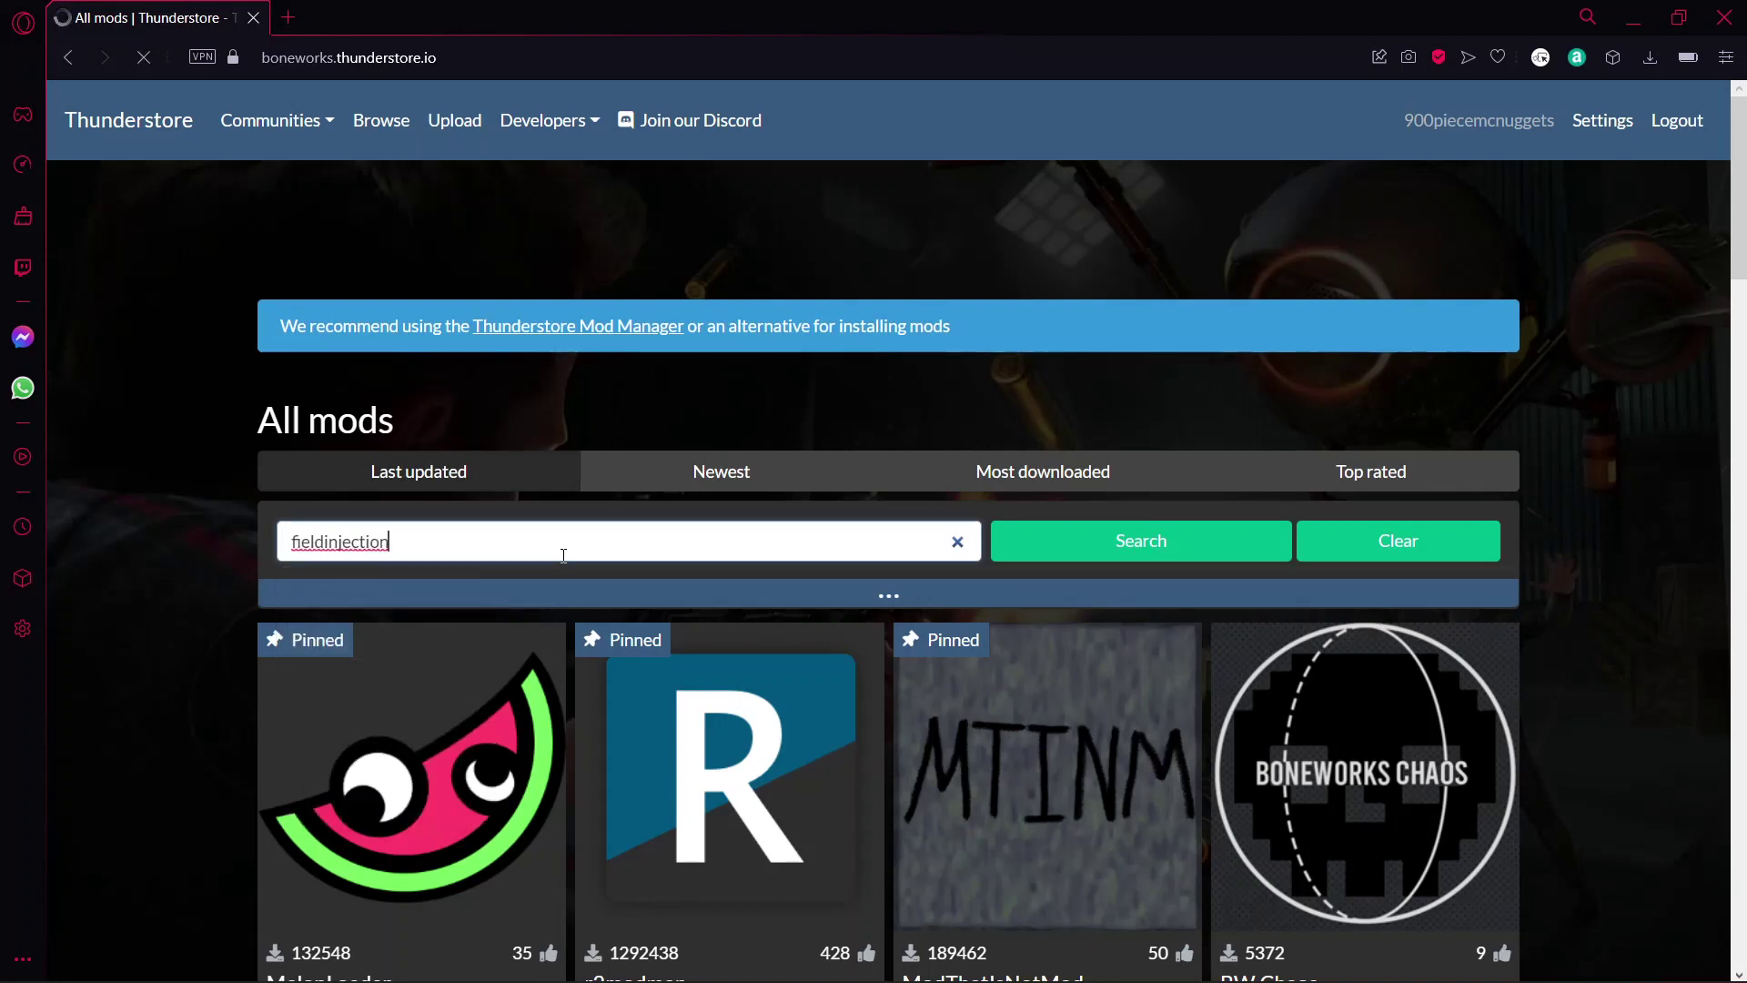
pyautogui.scroll(-2, 484, 604)
pyautogui.click(441, 593)
pyautogui.scroll(-2, 799, 632)
pyautogui.scroll(-1, 798, 632)
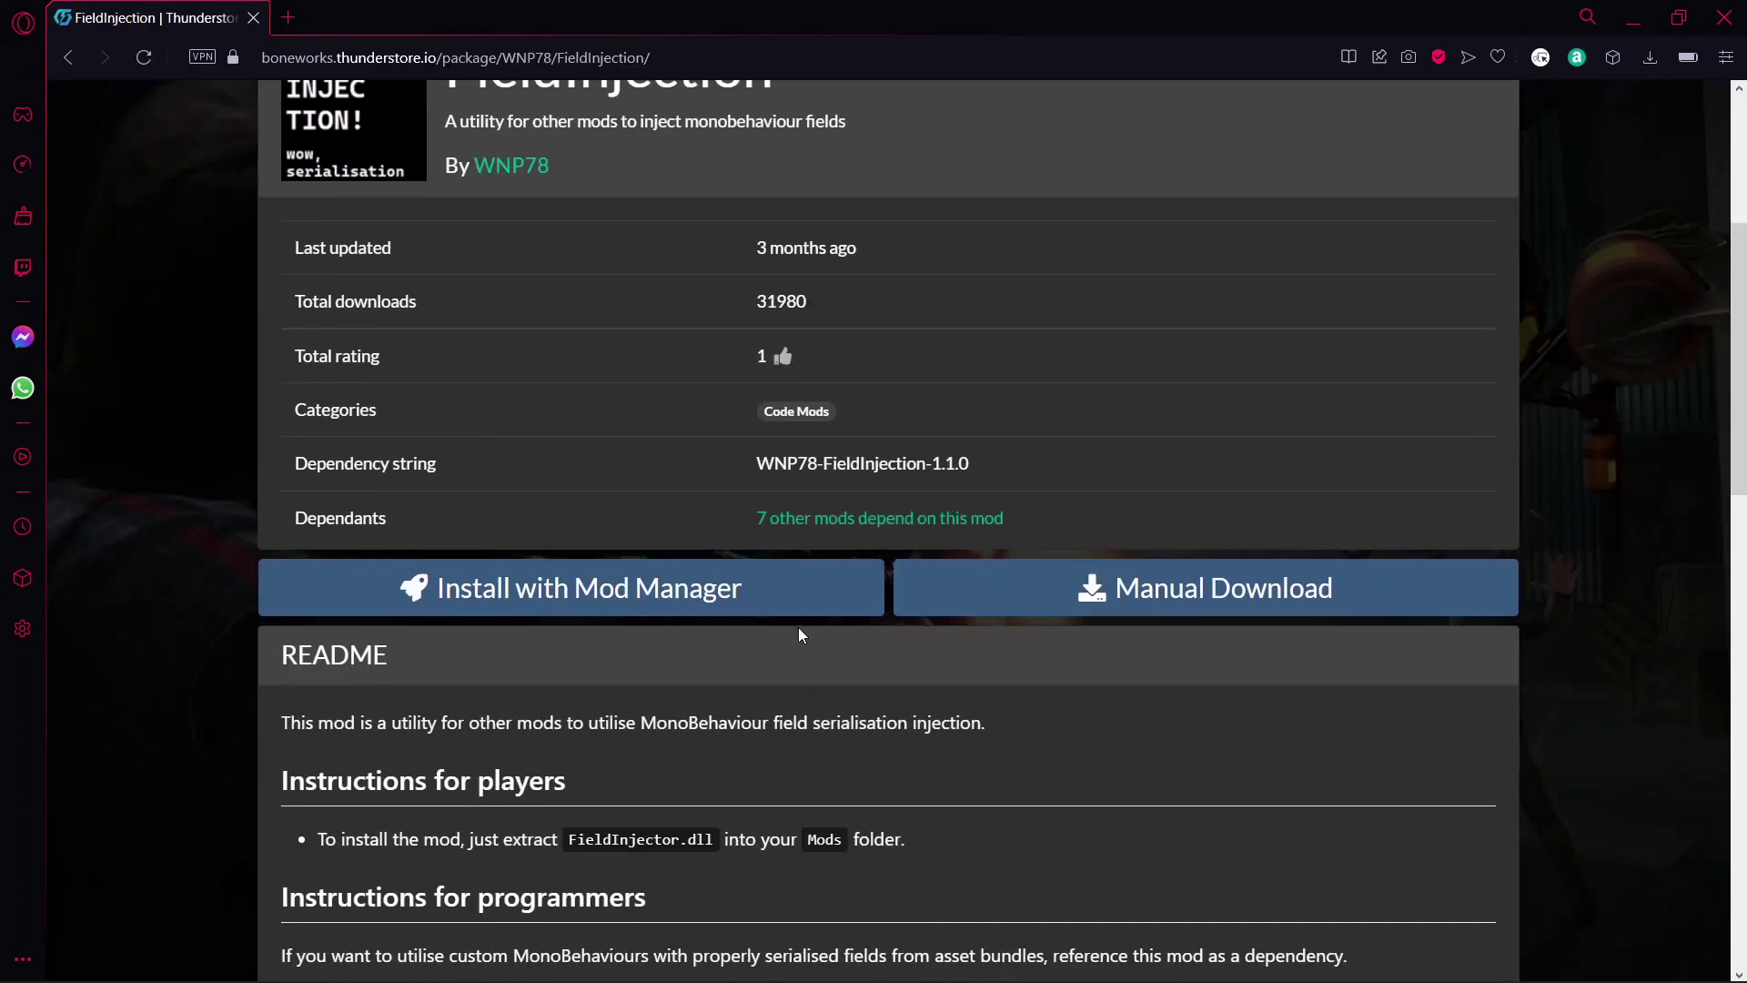
# Manually download FieldInjection, open its zip in WinRAR, select FieldInjector.dll, and minimize Opera
pyautogui.click(1153, 594)
pyautogui.click(1650, 54)
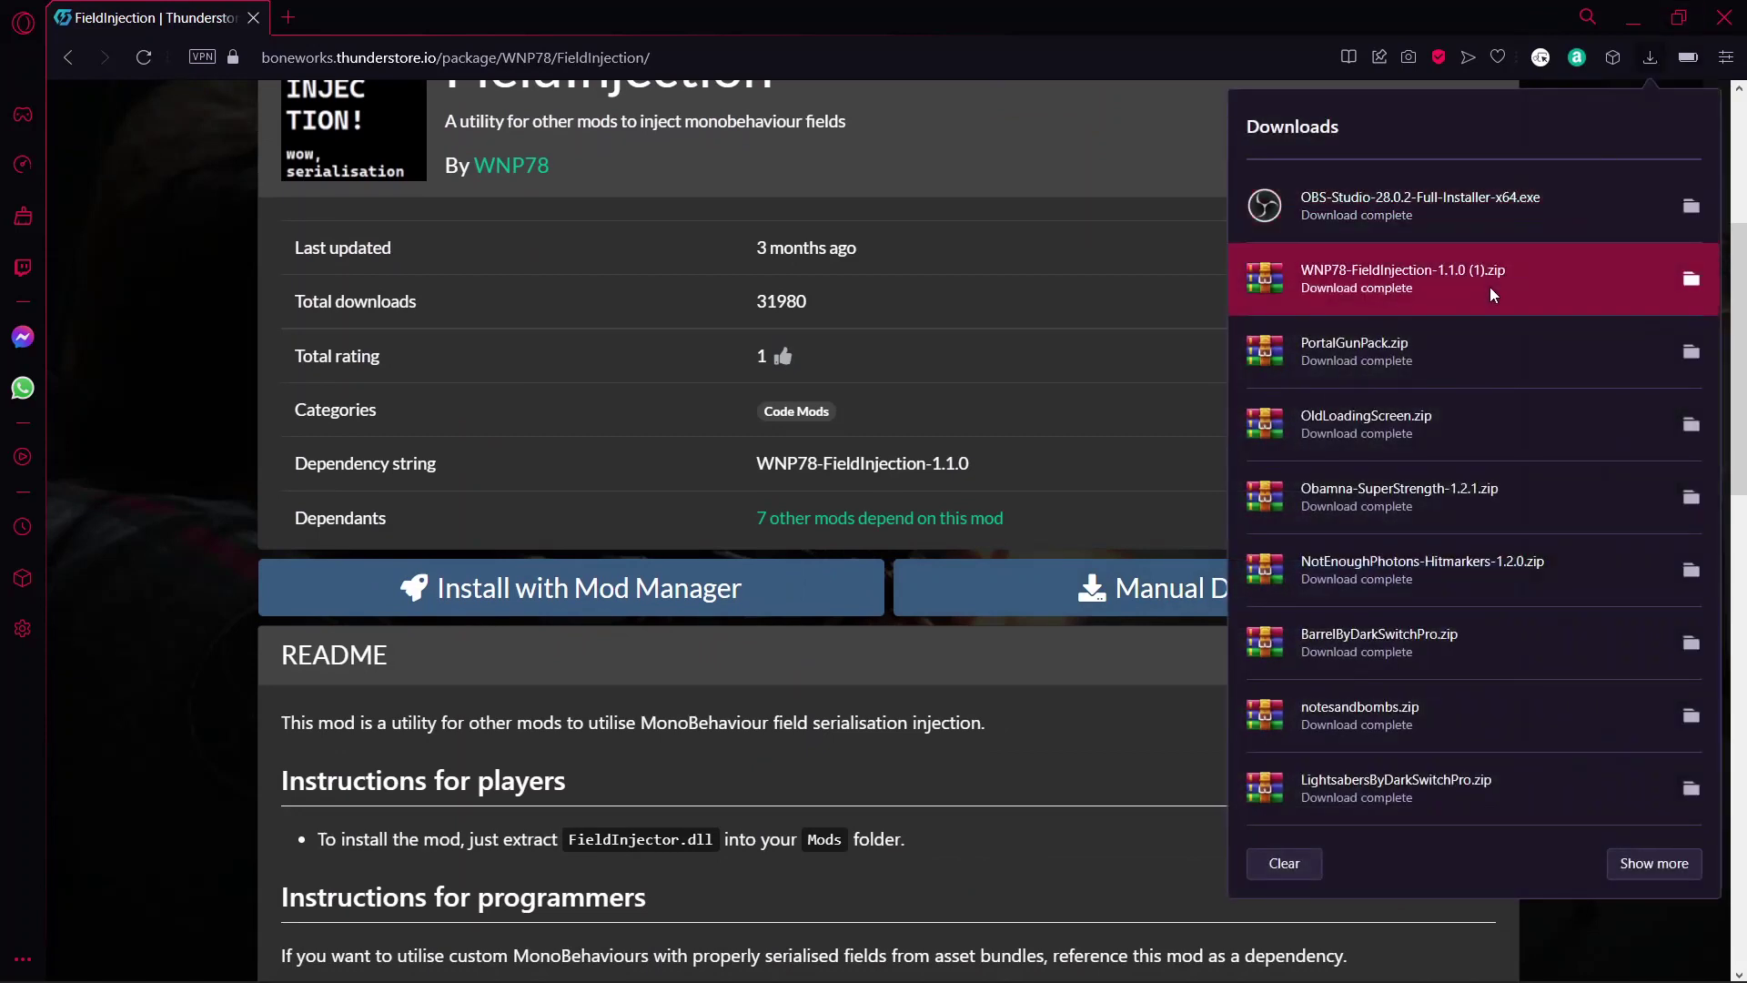
pyautogui.click(1487, 281)
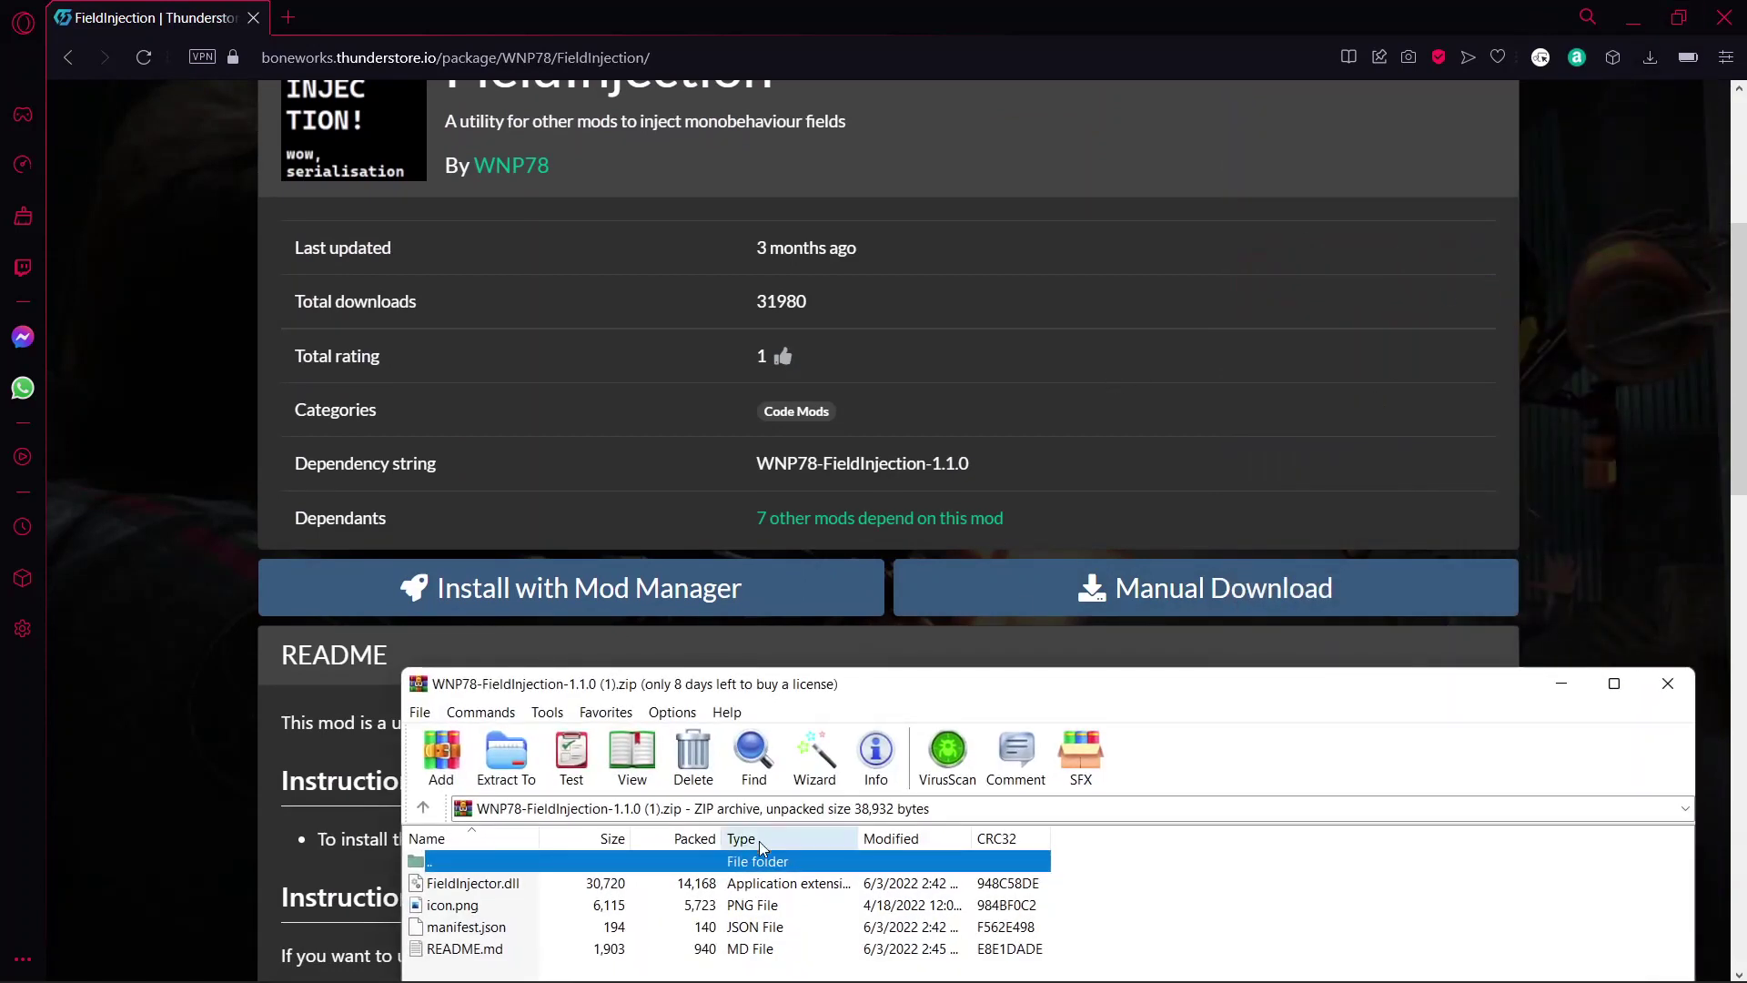
pyautogui.click(532, 892)
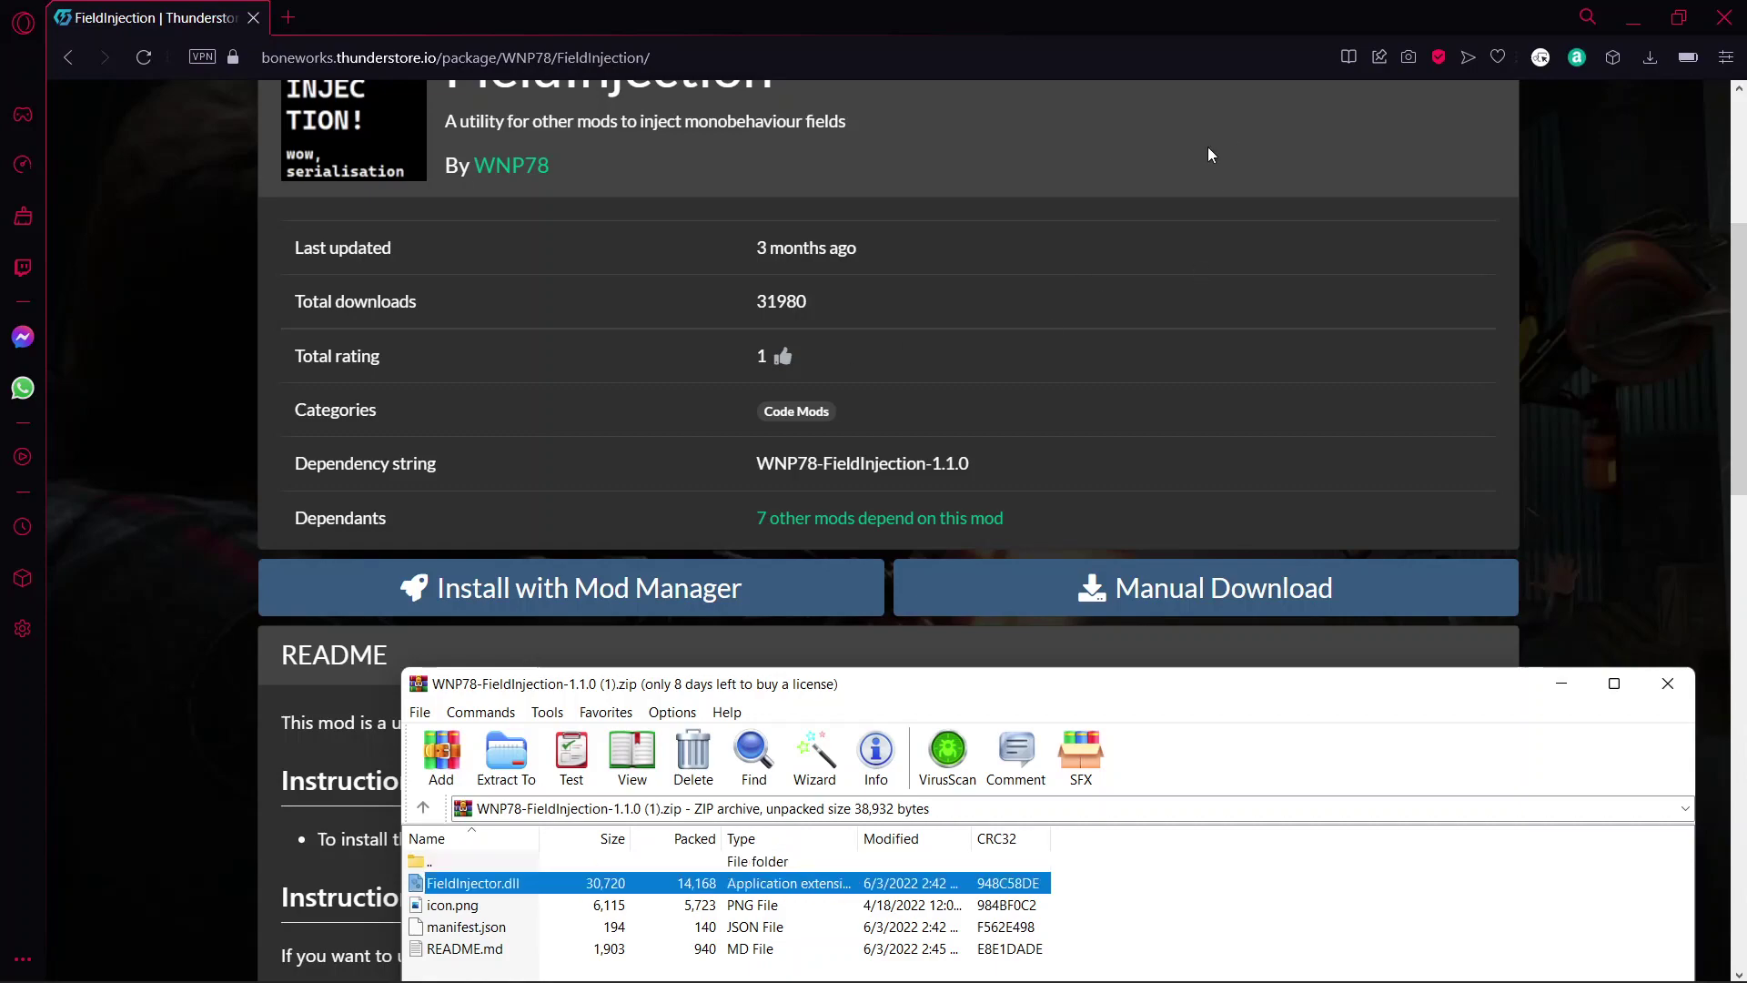
pyautogui.click(1724, 16)
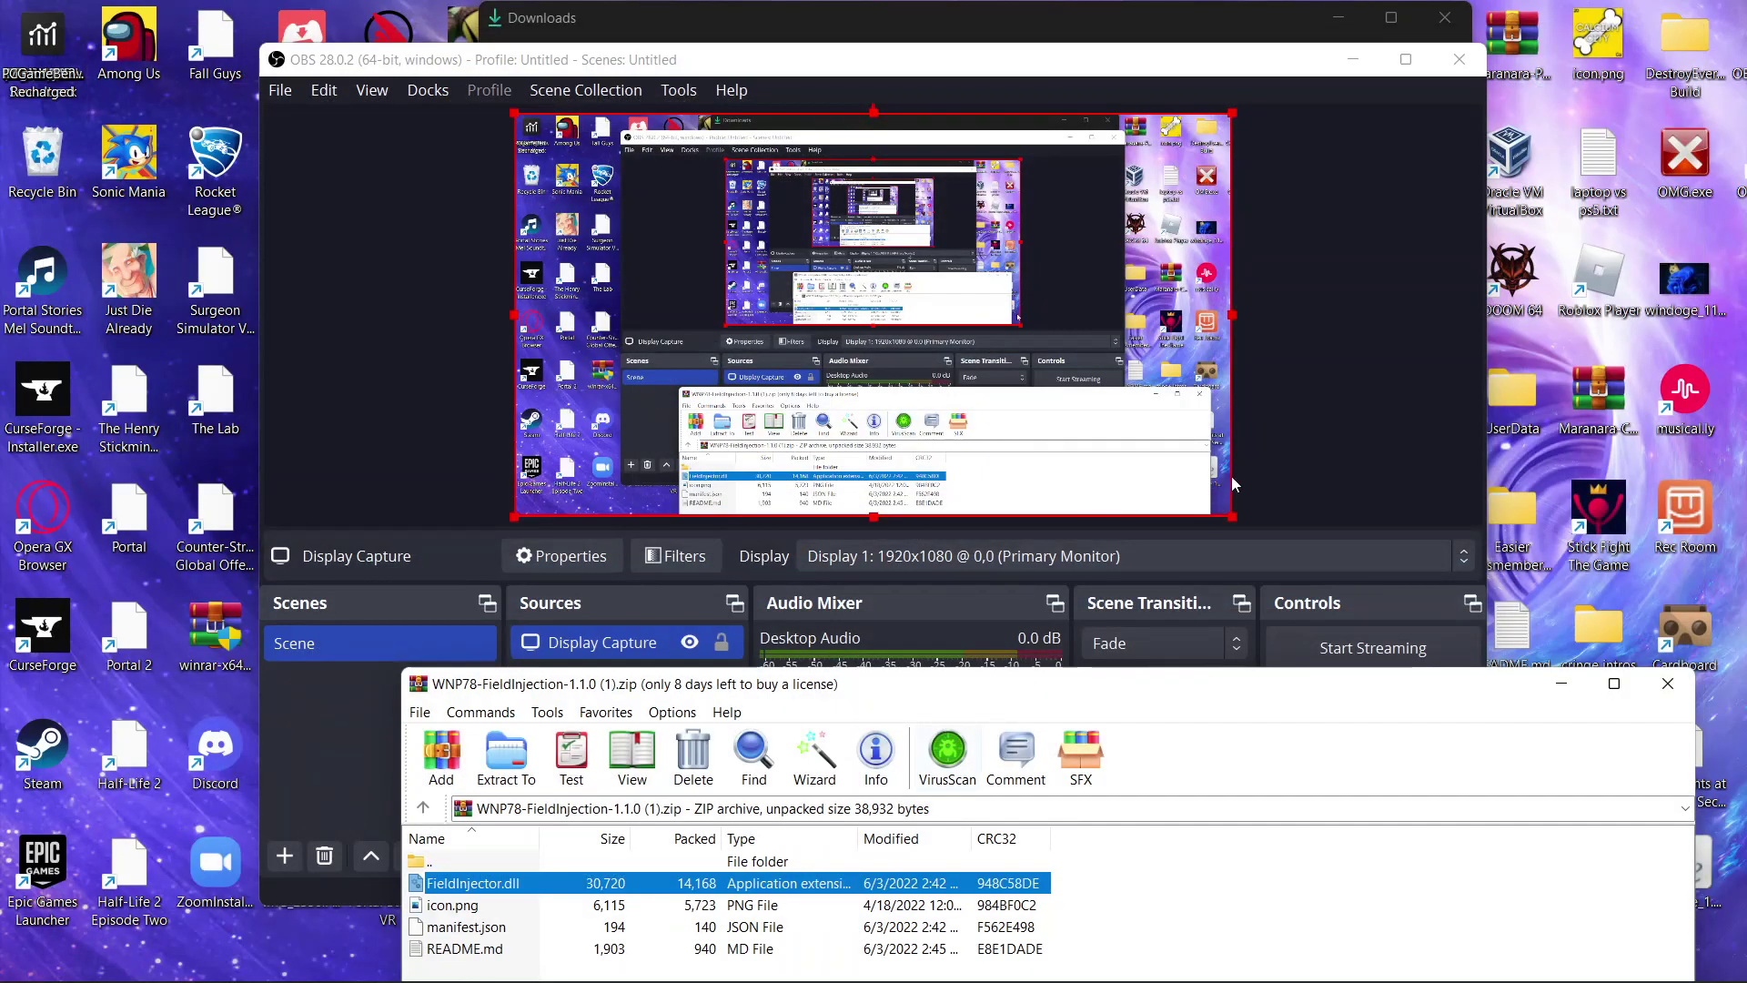
# Minimize OBS and open the Boneworks Mods folder from Quick access in File Explorer
pyautogui.click(1348, 59)
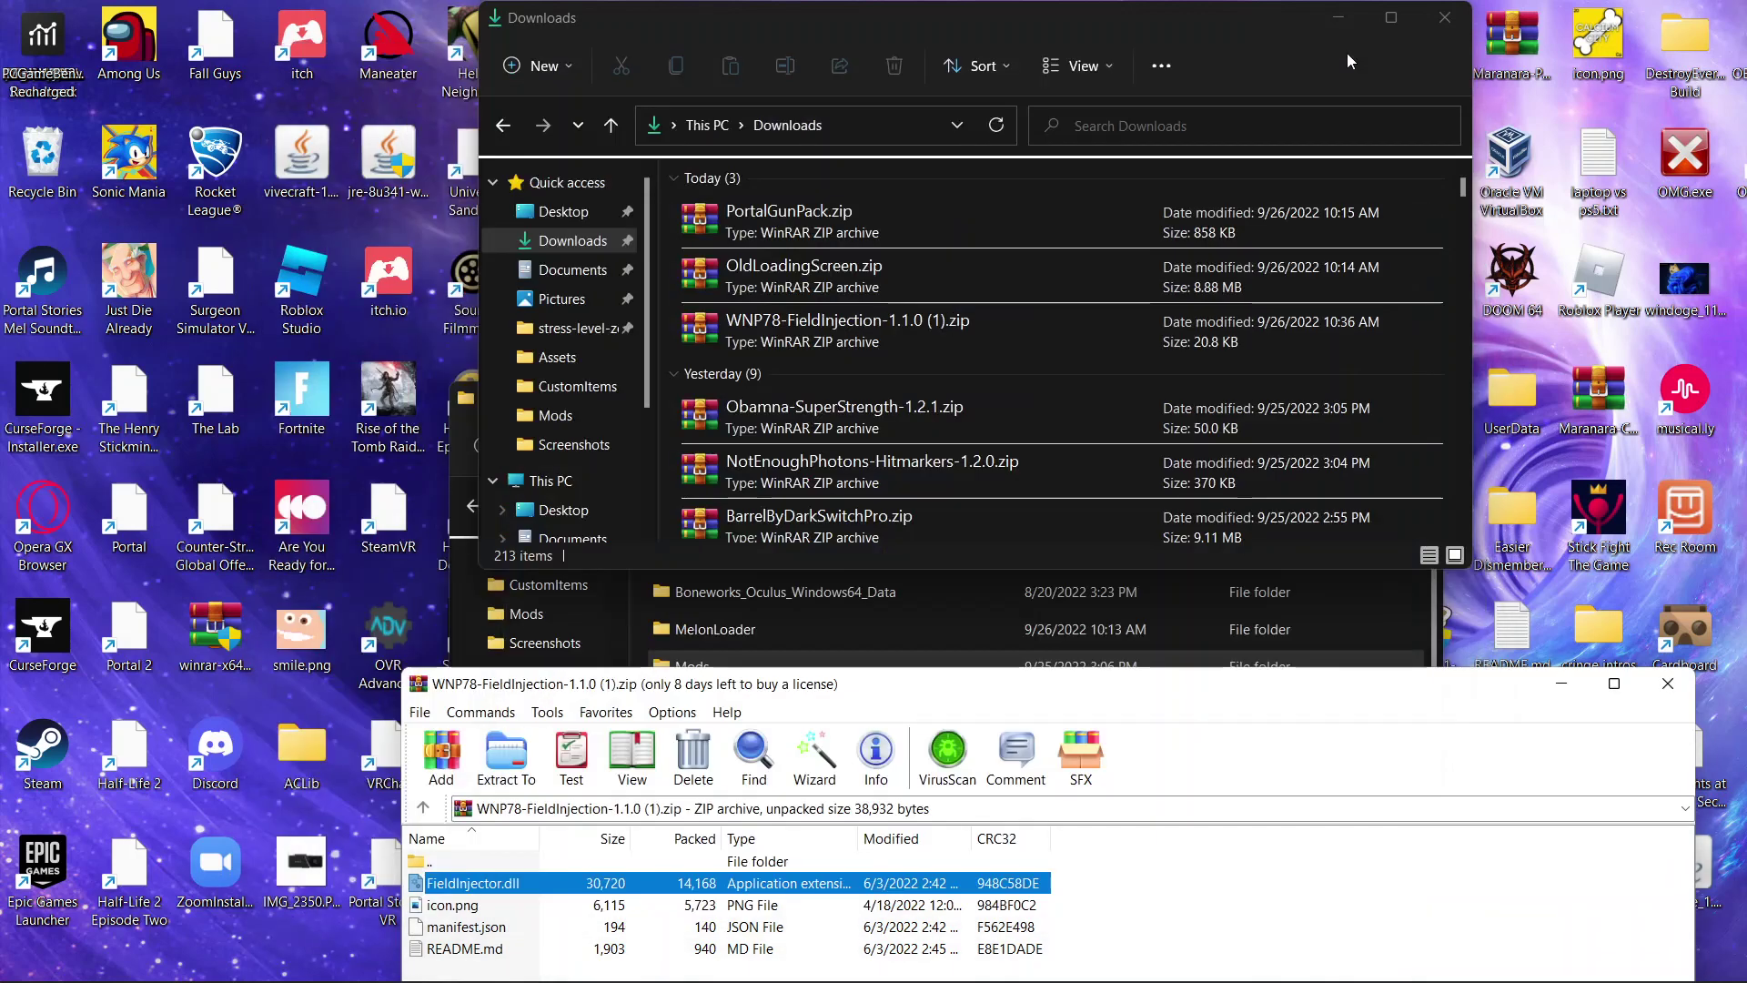
pyautogui.click(567, 182)
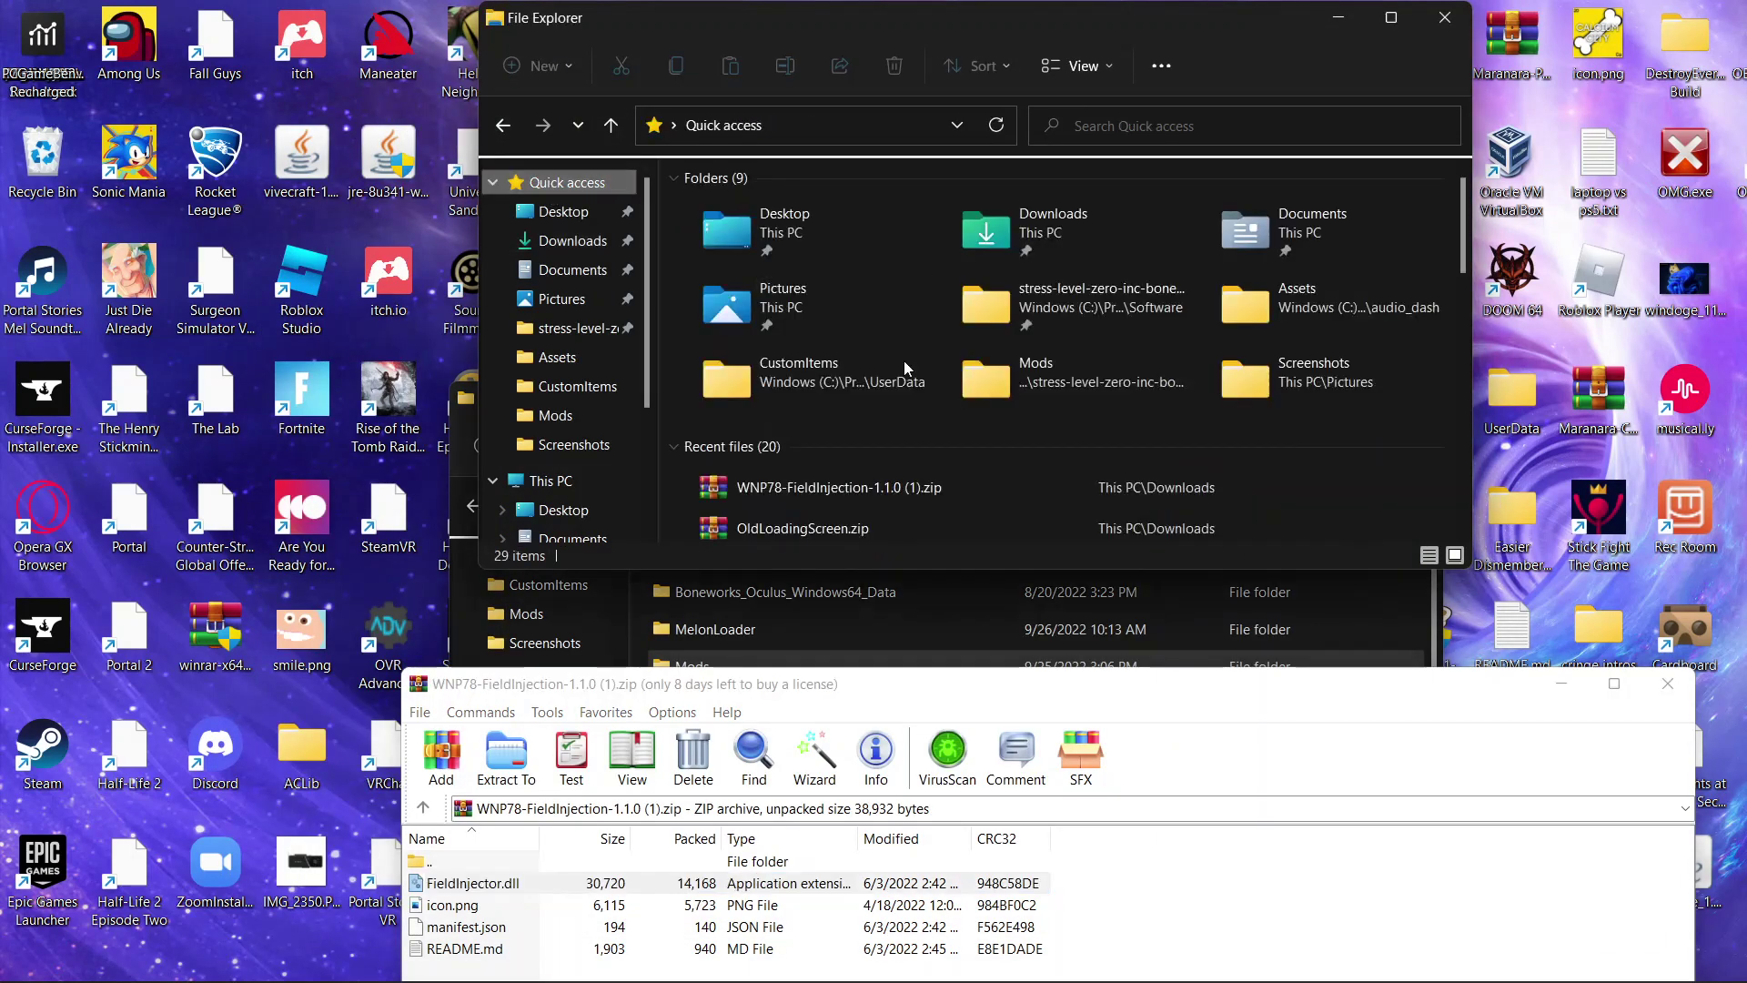
pyautogui.doubleClick(1003, 398)
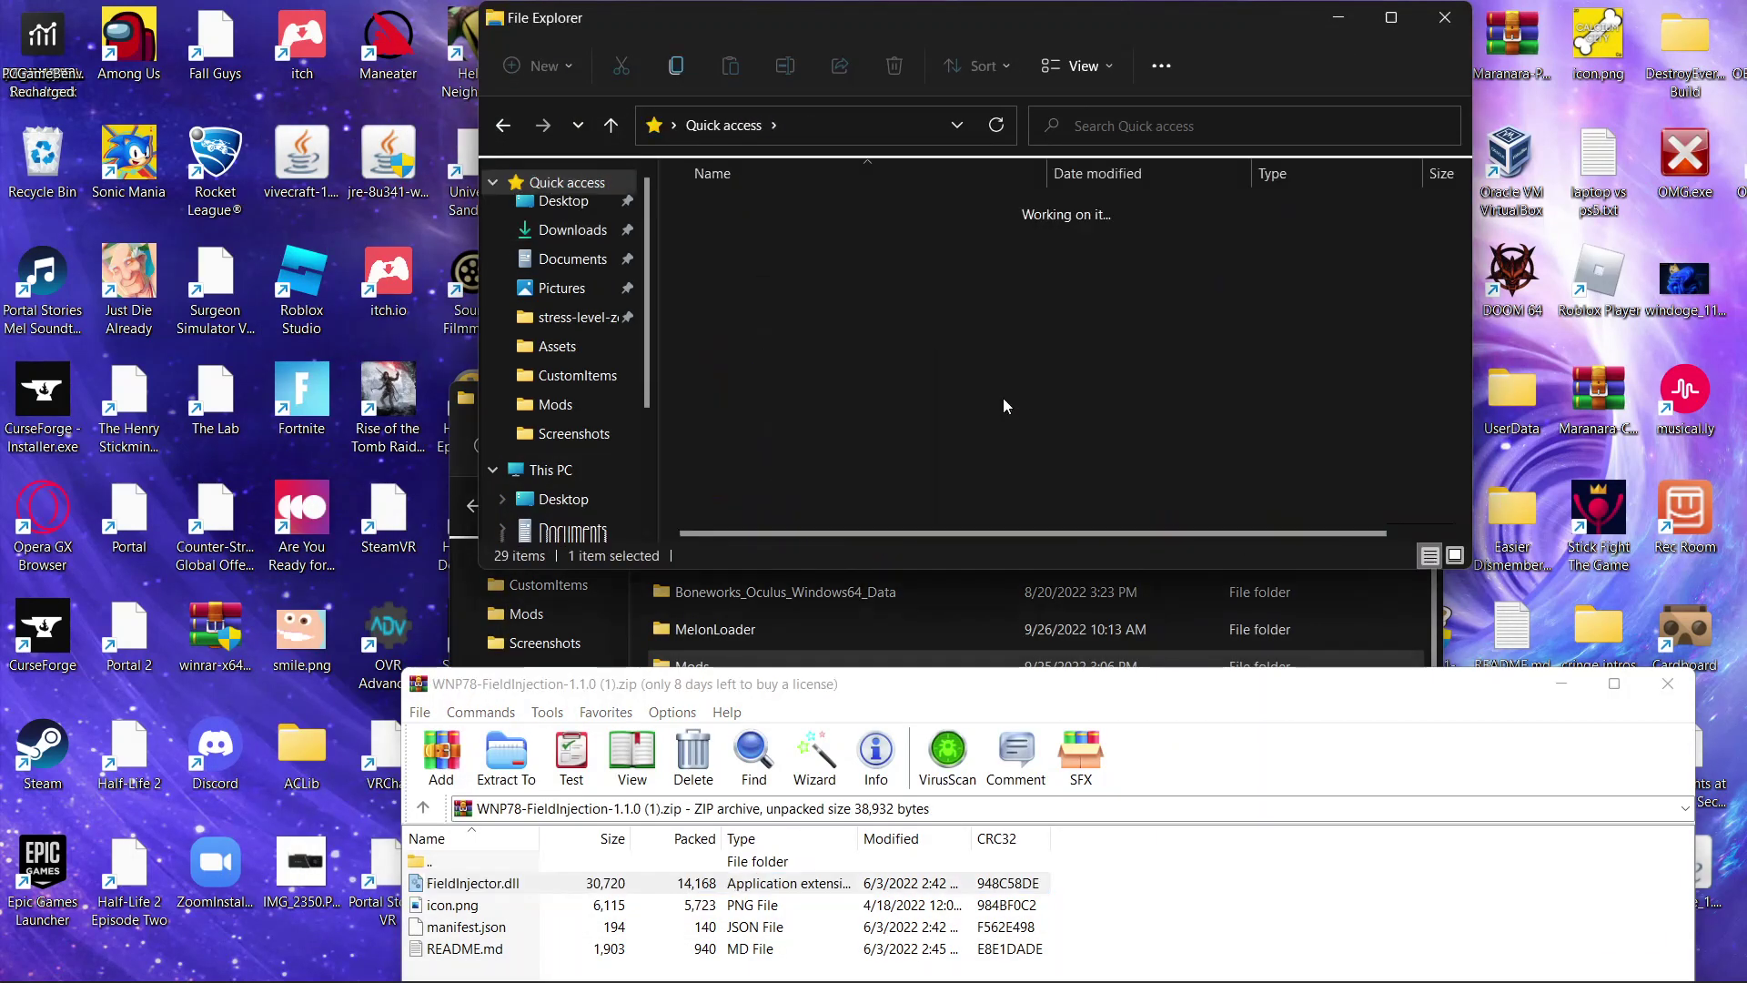
# Reopen the Boneworks Mods folder and drag FieldInjector.dll from WinRAR into it
pyautogui.click(739, 115)
pyautogui.doubleClick(782, 293)
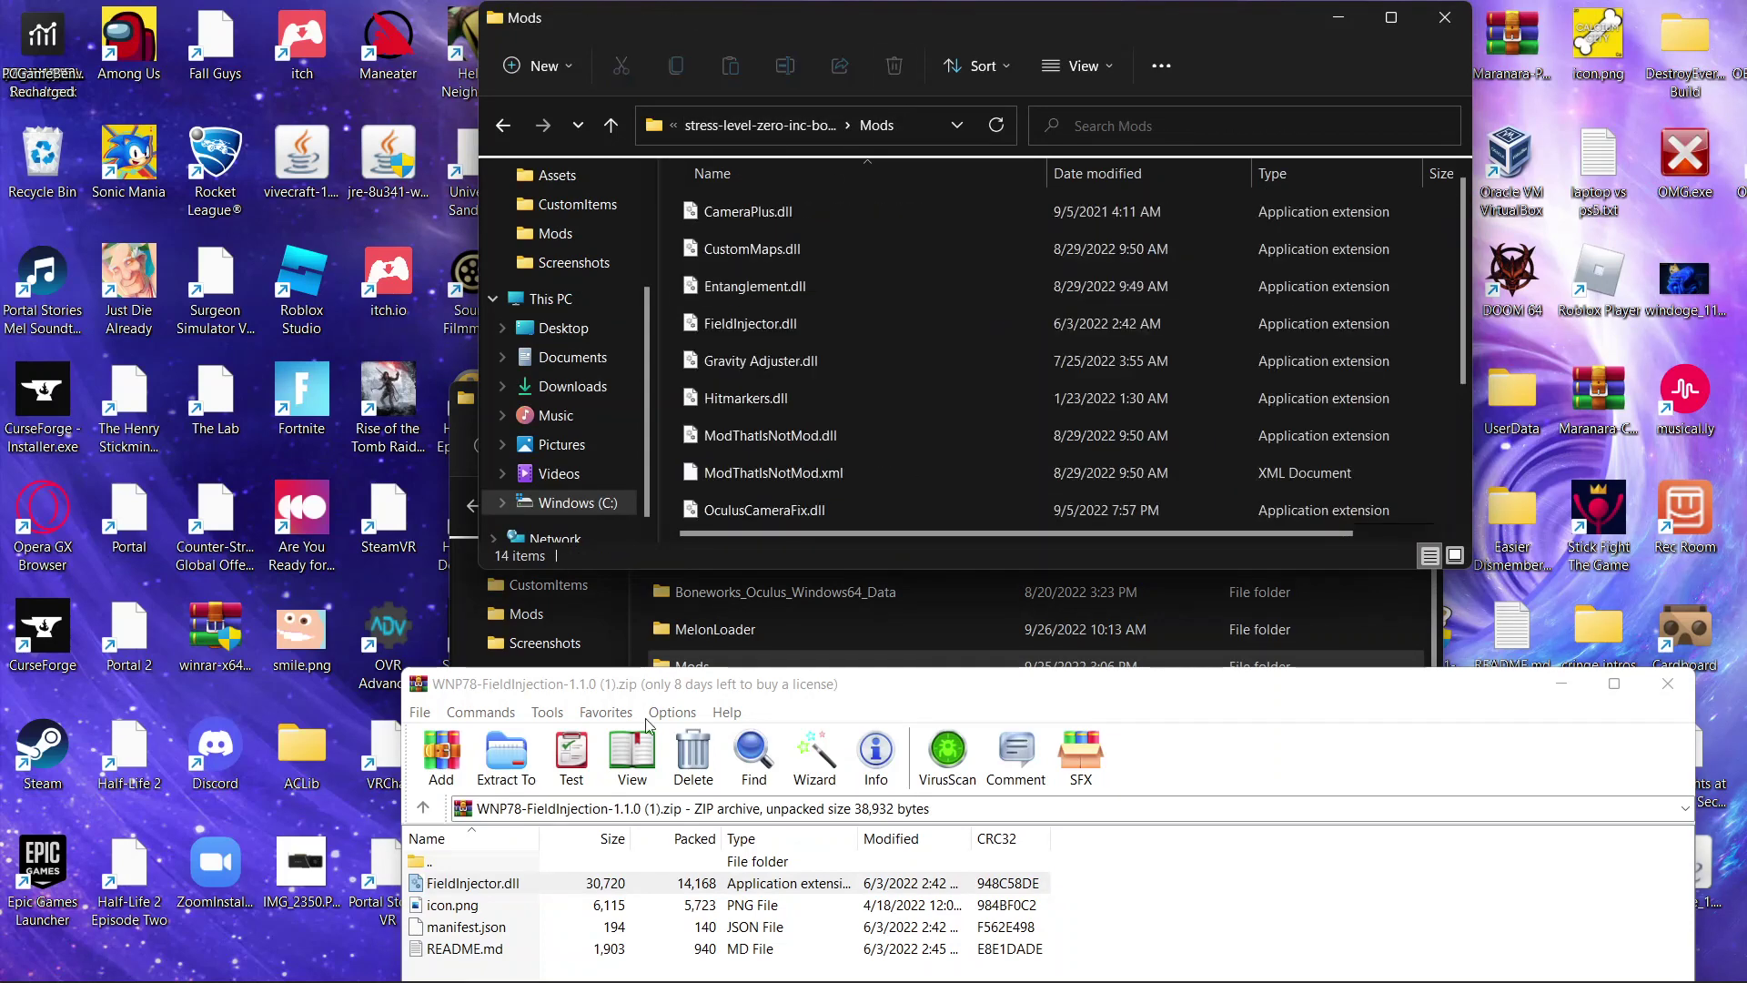
pyautogui.click(490, 888)
pyautogui.click(488, 887)
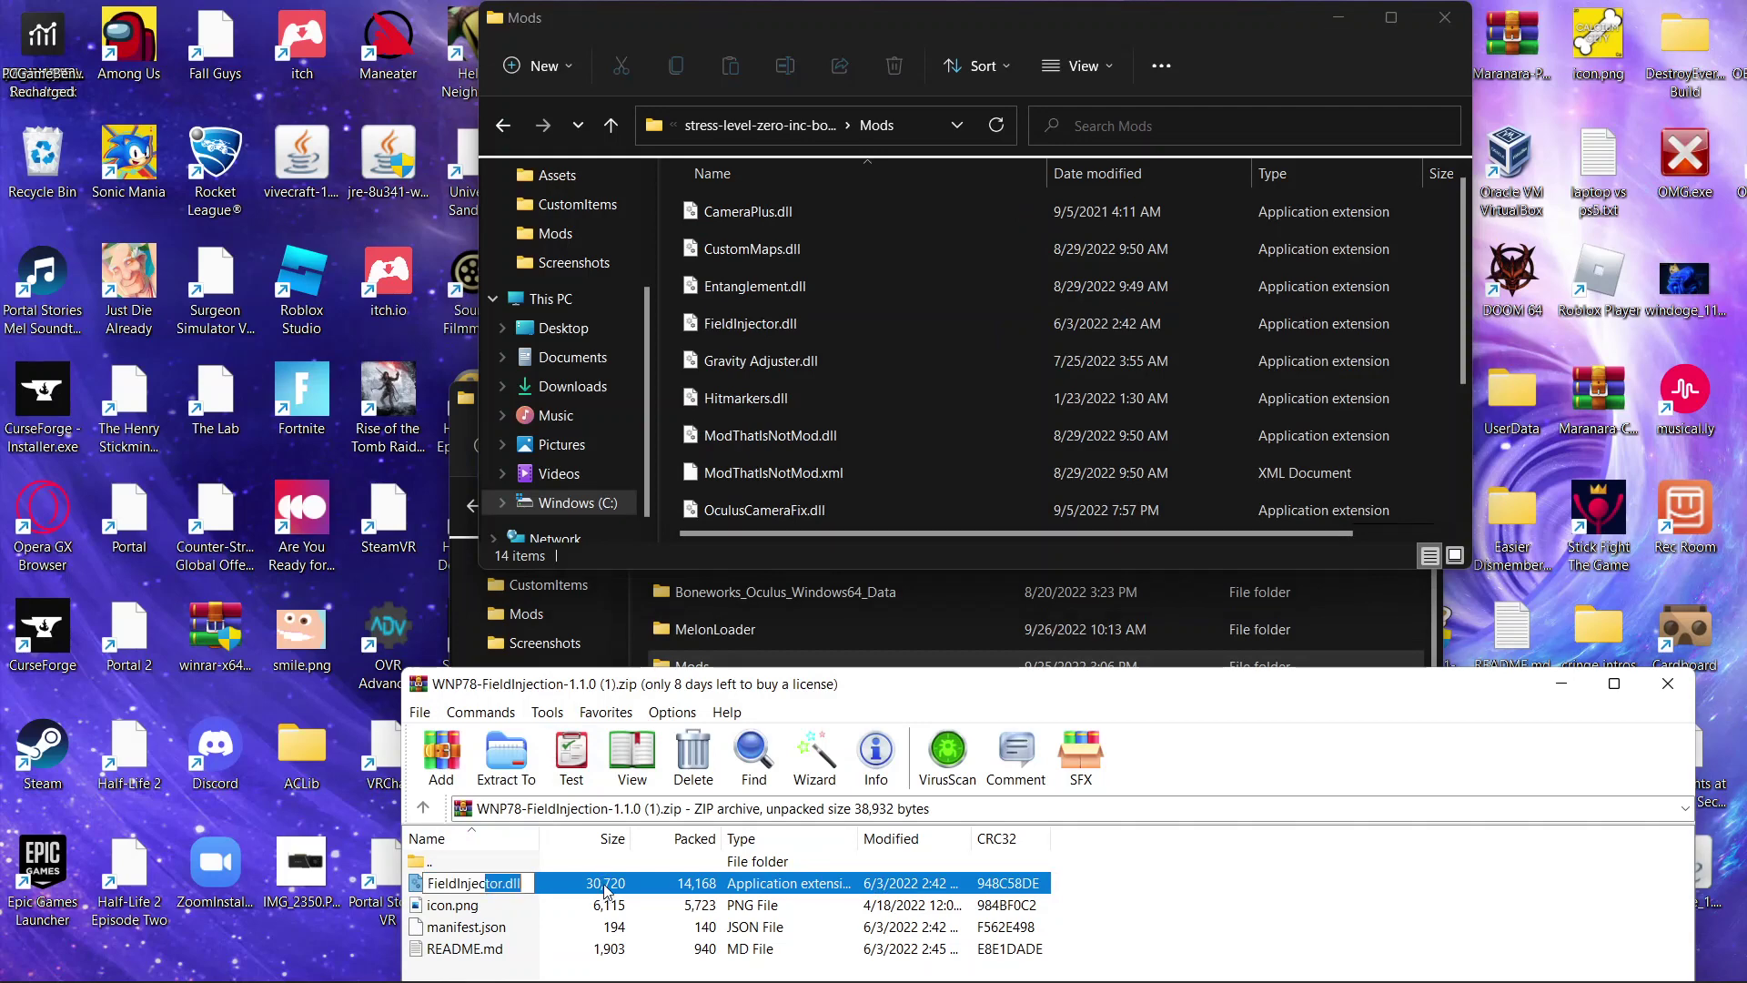
pyautogui.moveTo(606, 893)
pyautogui.mouseDown()
pyautogui.moveTo(791, 448)
pyautogui.moveTo(807, 359)
pyautogui.mouseUp()
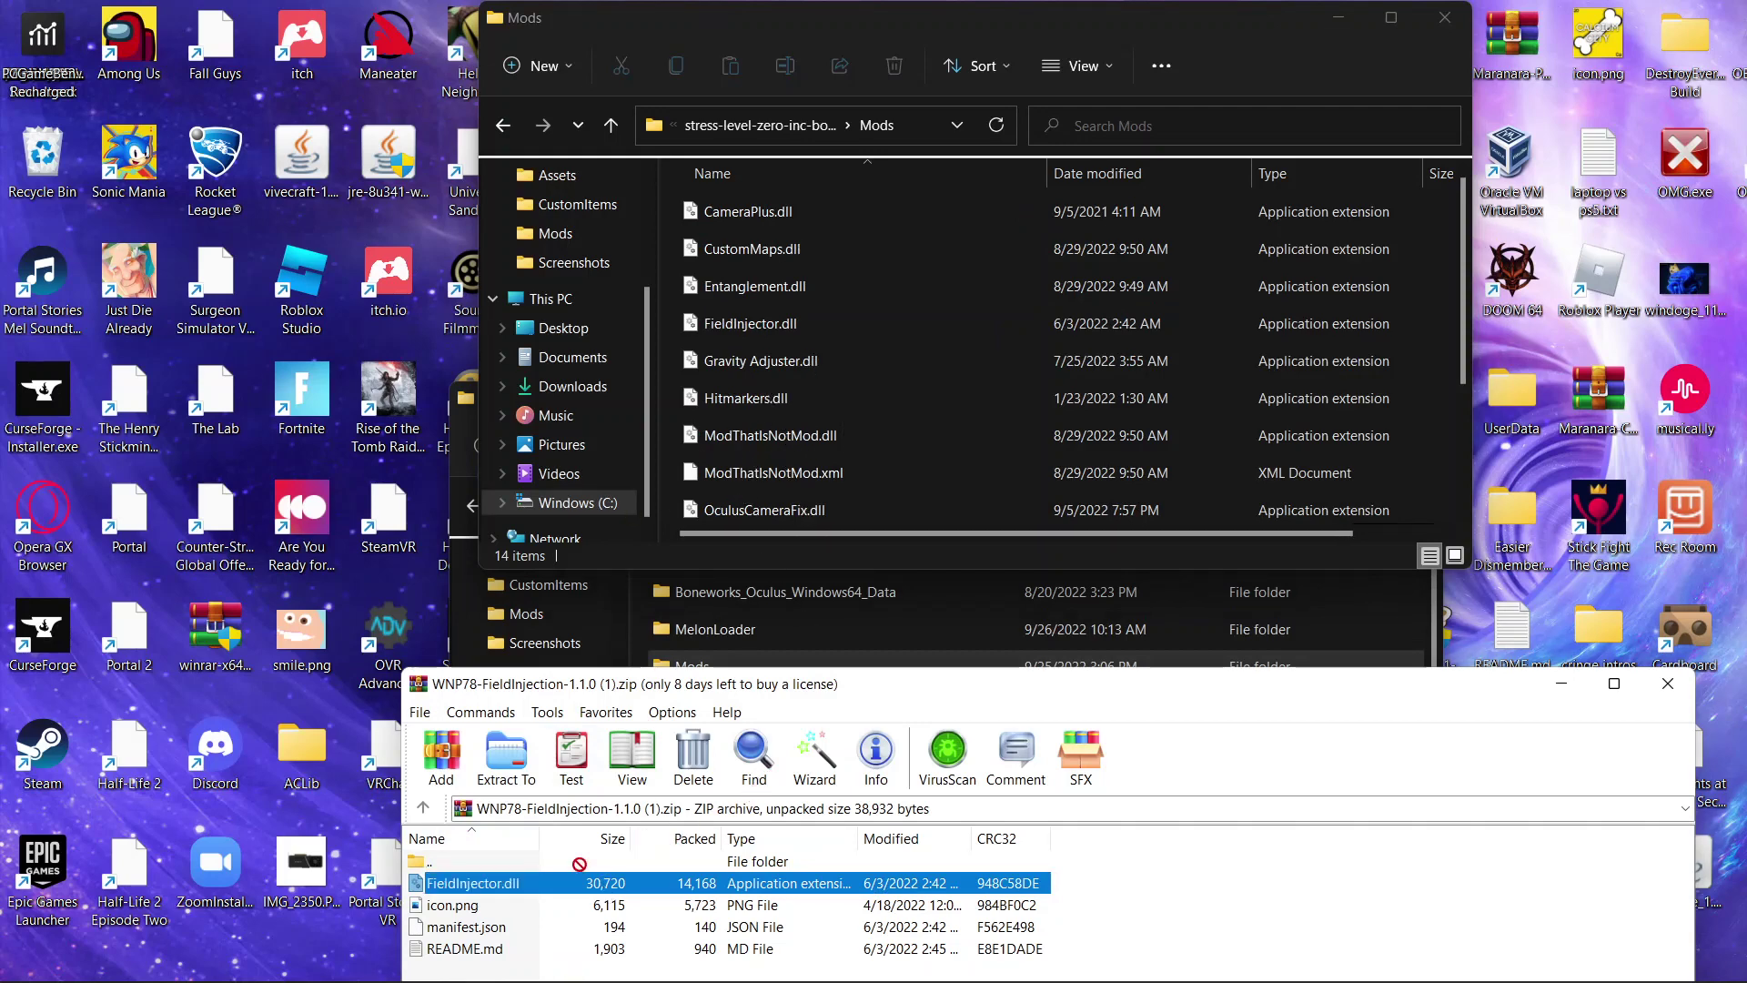
# Close the FieldInjection archive and both File Explorer windows
pyautogui.click(1668, 683)
pyautogui.click(1444, 17)
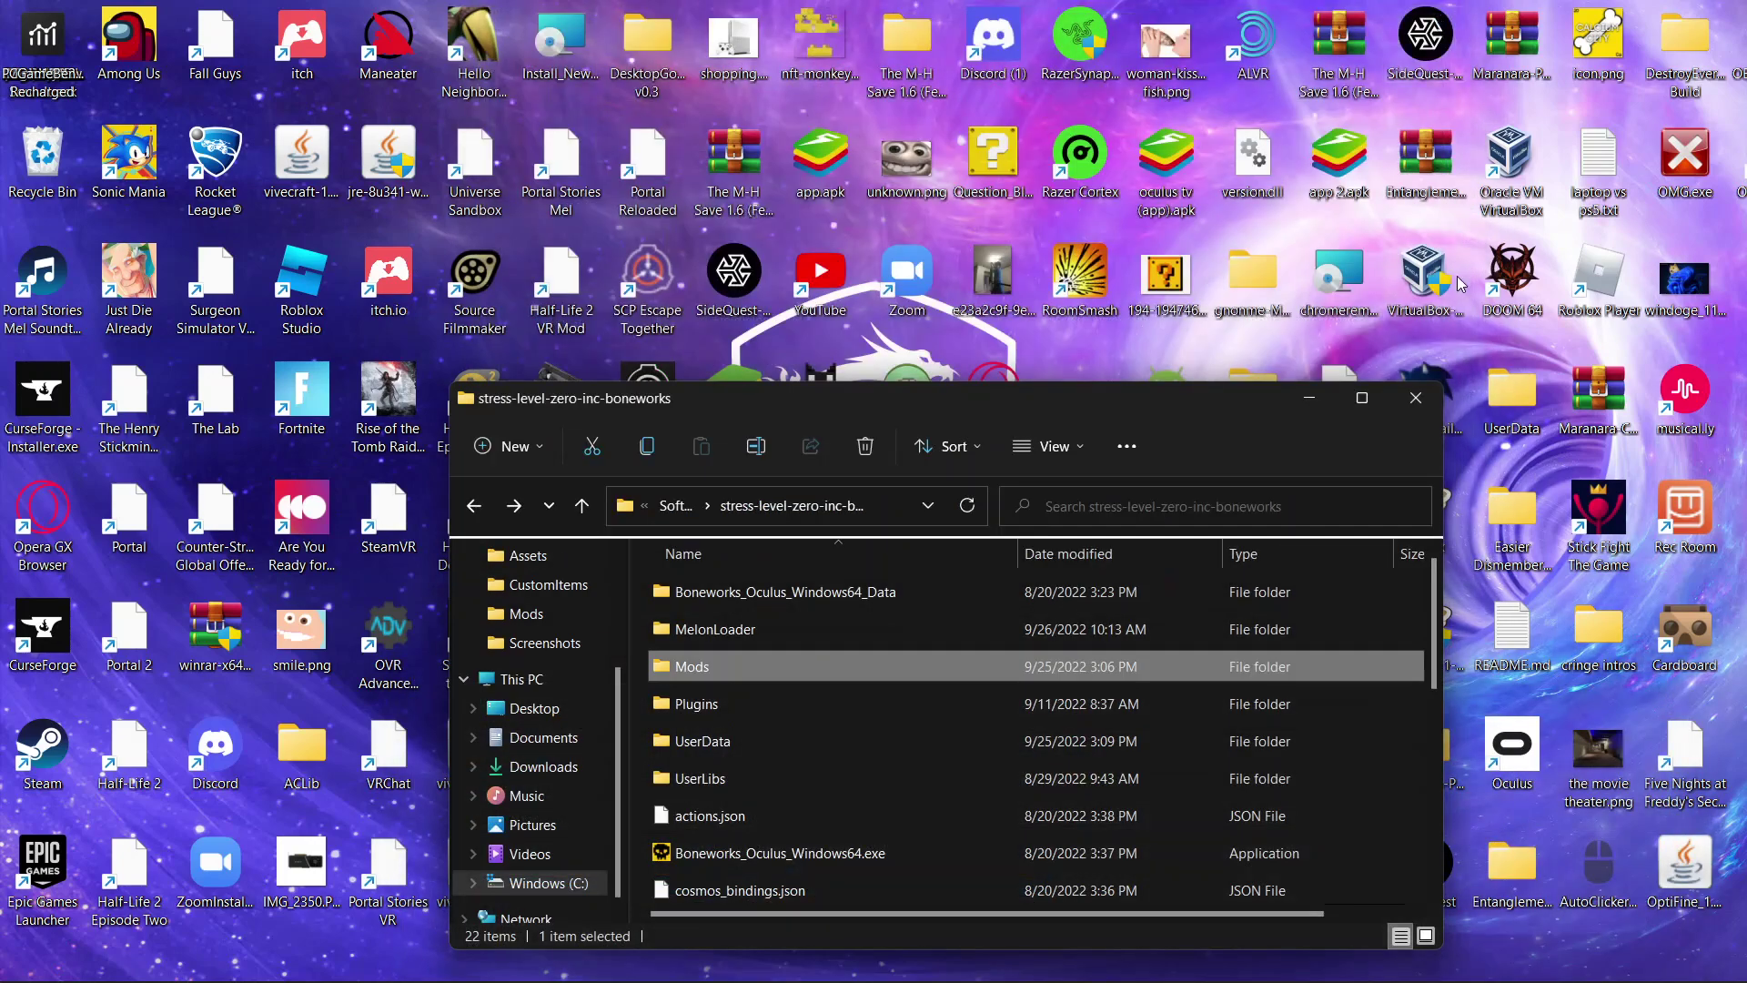
pyautogui.click(1415, 396)
pyautogui.moveTo(1177, 976)
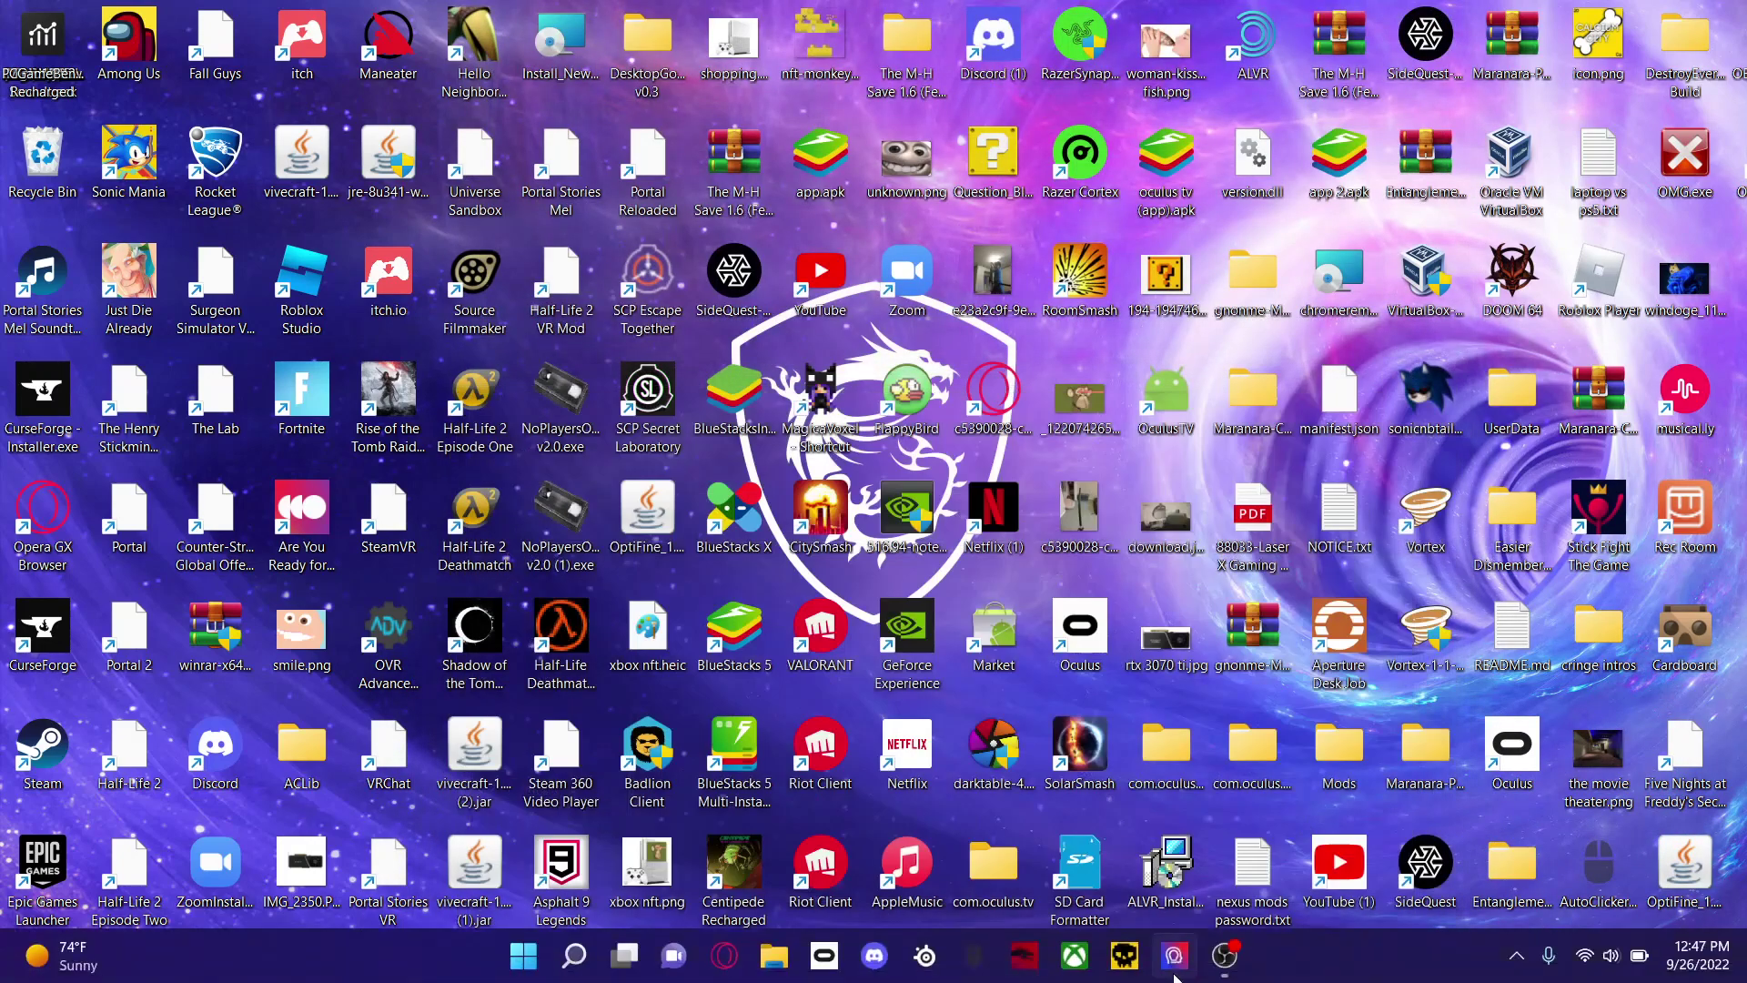